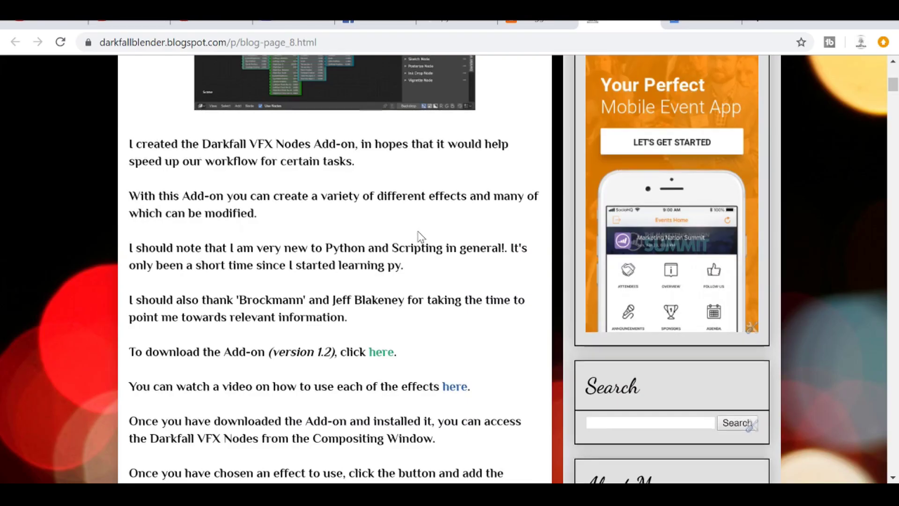
- Download Darkfall VFX Nodes1_2.py through the blog's 'here' link for add-on version 1.2
scroll(398, 230, "down", 3)
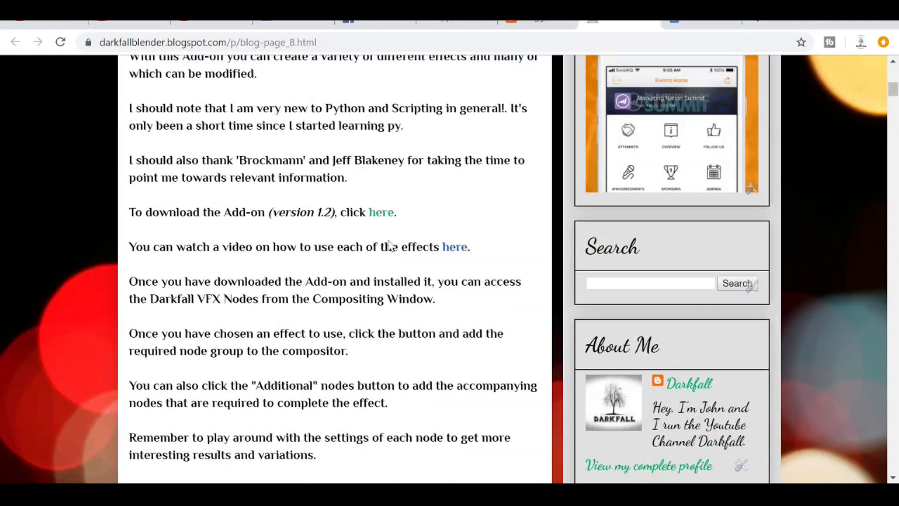
left_click(375, 217)
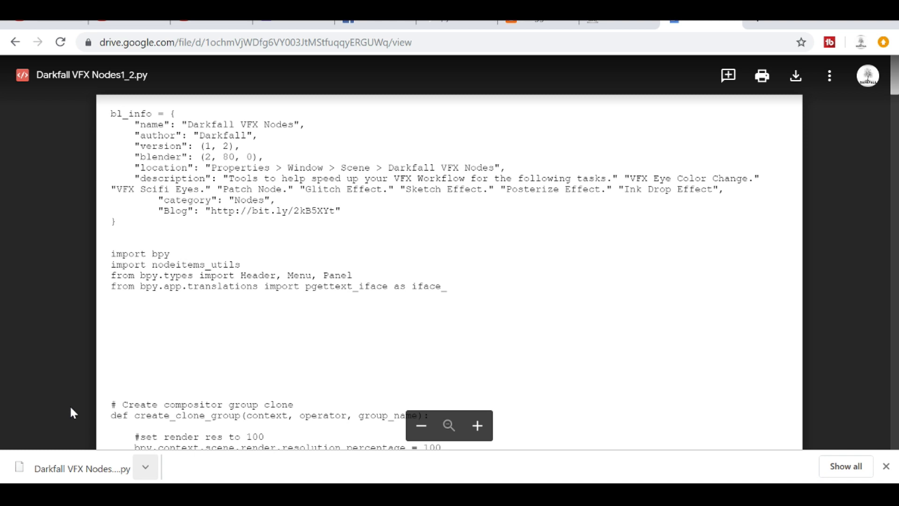
- Check the downloaded add-on file's options in Google Drive, then return to Blender
left_click(143, 467)
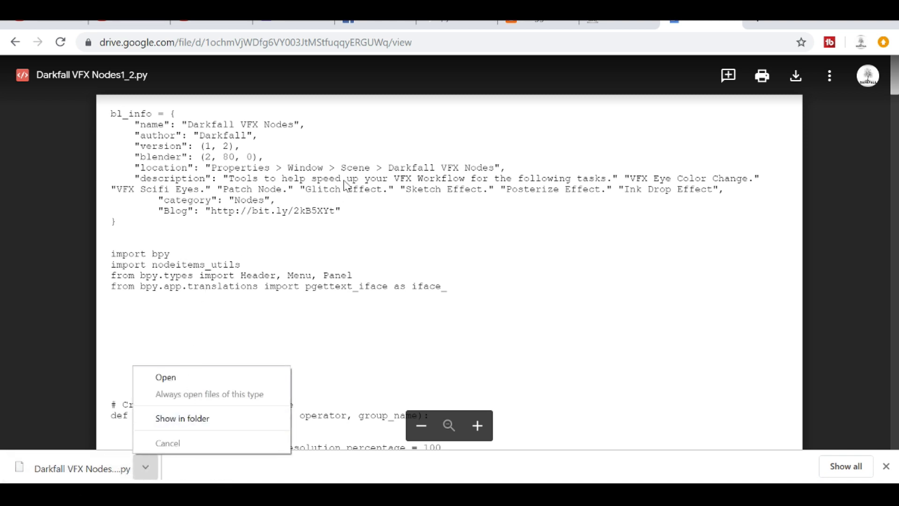
left_click(505, 10)
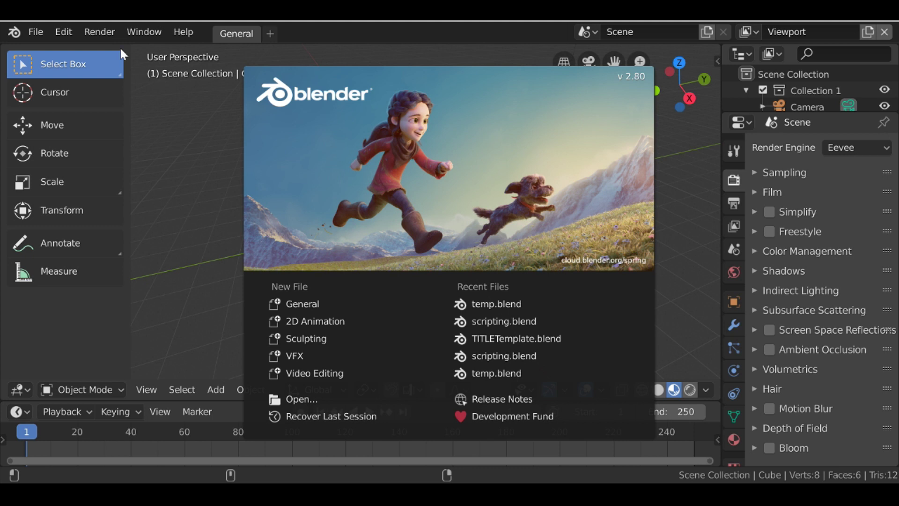
- Dismiss the splash screen and go to the Add-ons section of Edit > Preferences
left_click(63, 34)
left_click(62, 33)
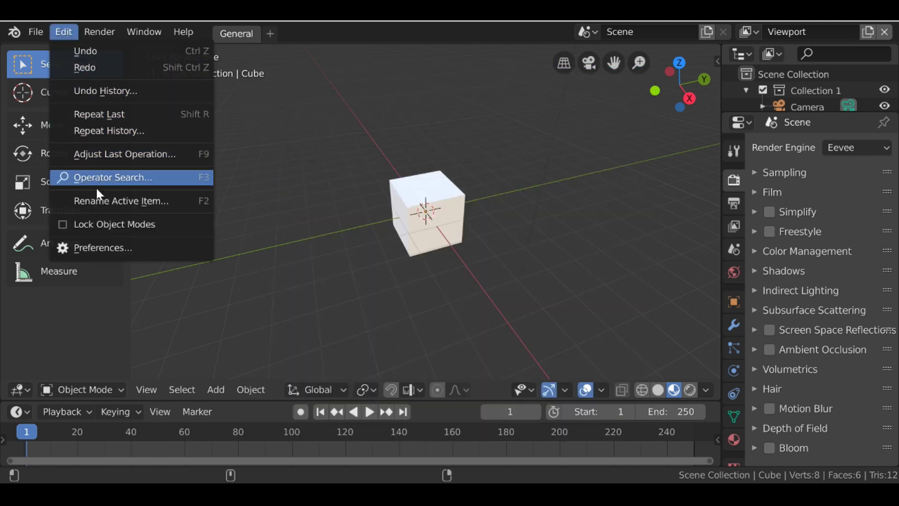
left_click(159, 249)
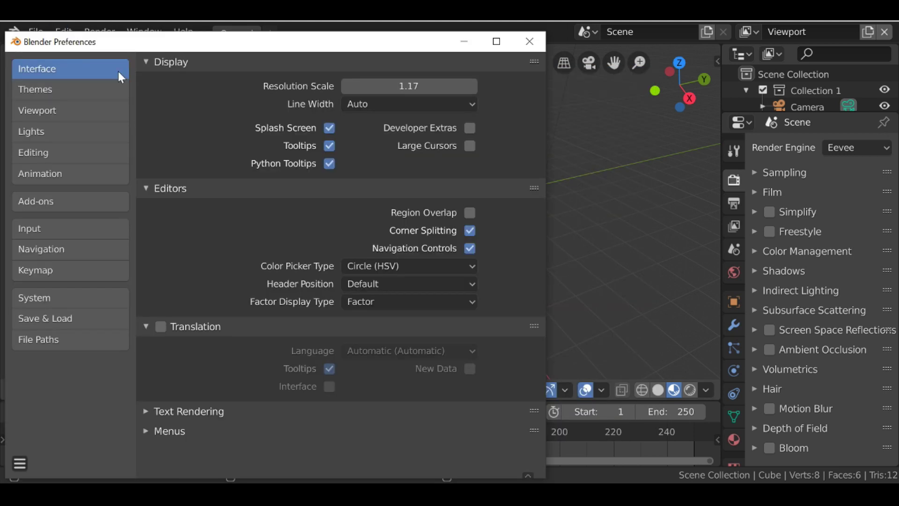
left_click(50, 202)
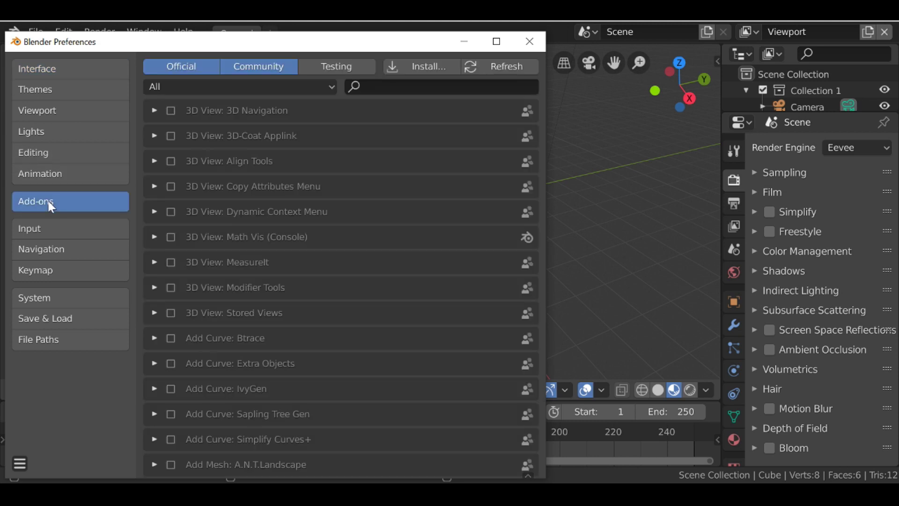
- Search add-ons for 'darkfall' and remove the installed Darkfall VFX Nodes 1.2
left_click(390, 85)
type("darkfall")
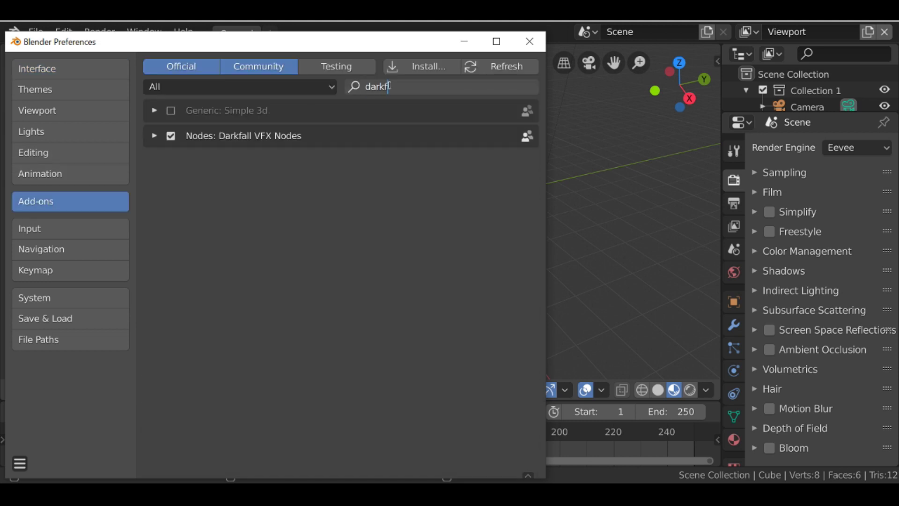
key("Return")
left_click(155, 137)
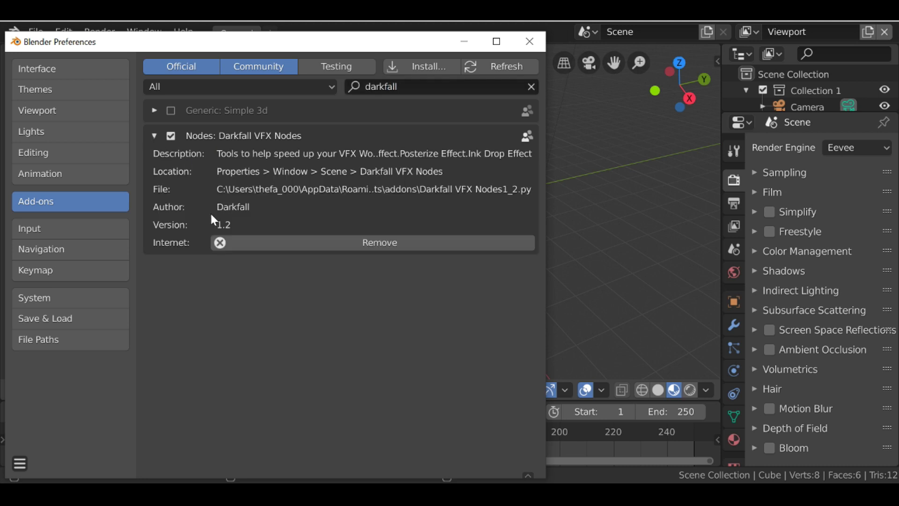
left_click(382, 242)
left_click(308, 299)
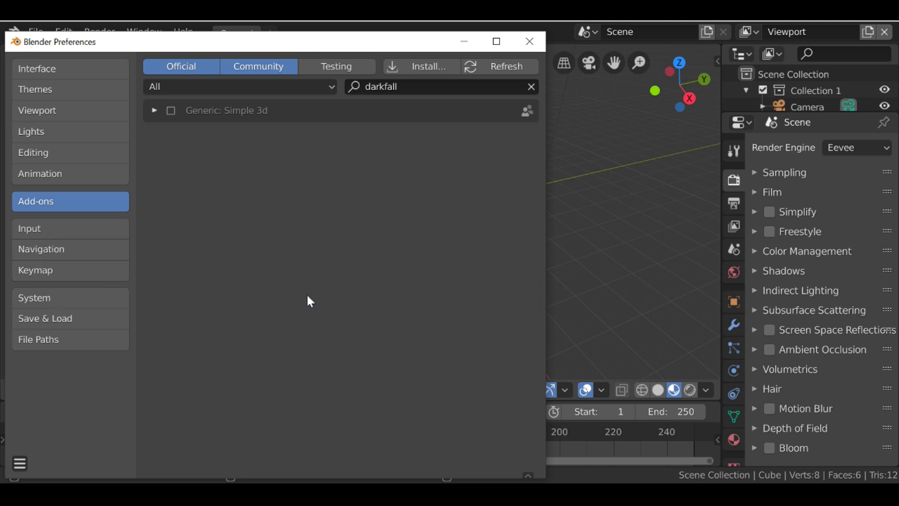
- Install Darkfall VFX Nodes1_3.py from the Version 1_03 folder and enable the add-on
left_click(531, 86)
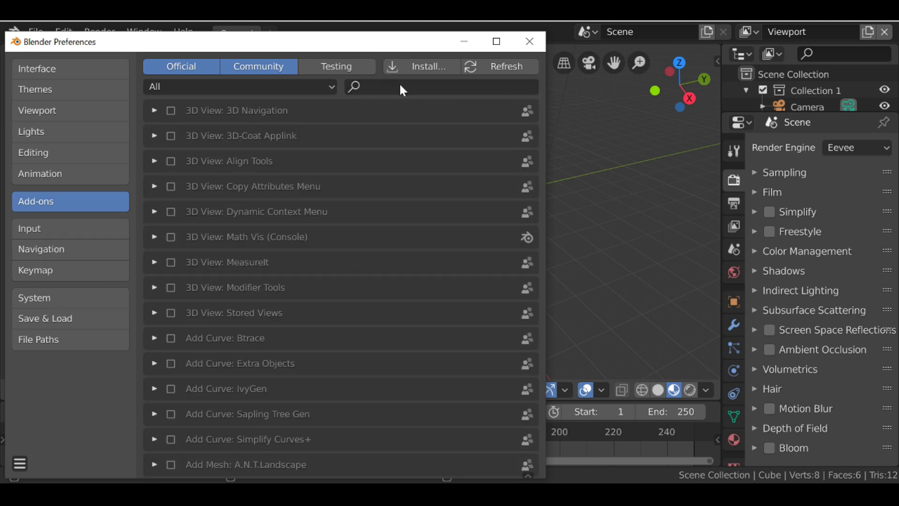
left_click(429, 68)
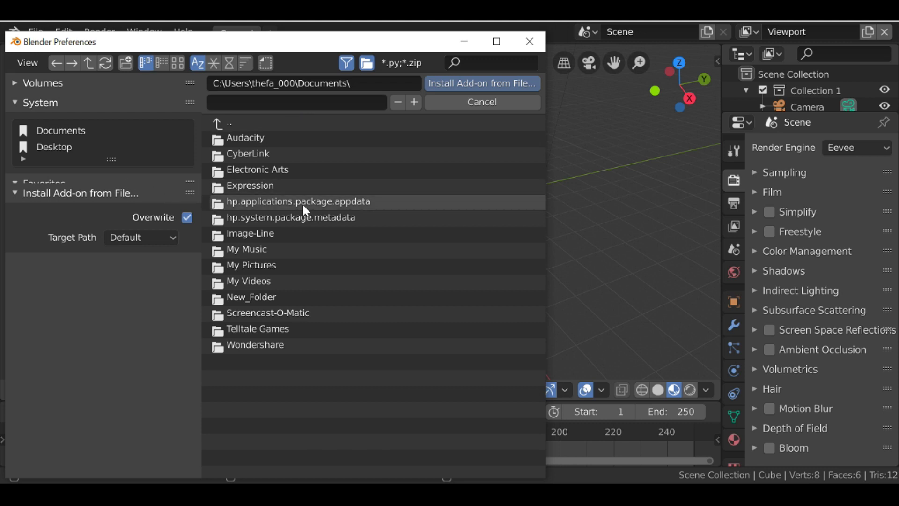
left_click(197, 183)
scroll(113, 133, "down", 3)
left_click(71, 99)
left_click(281, 138)
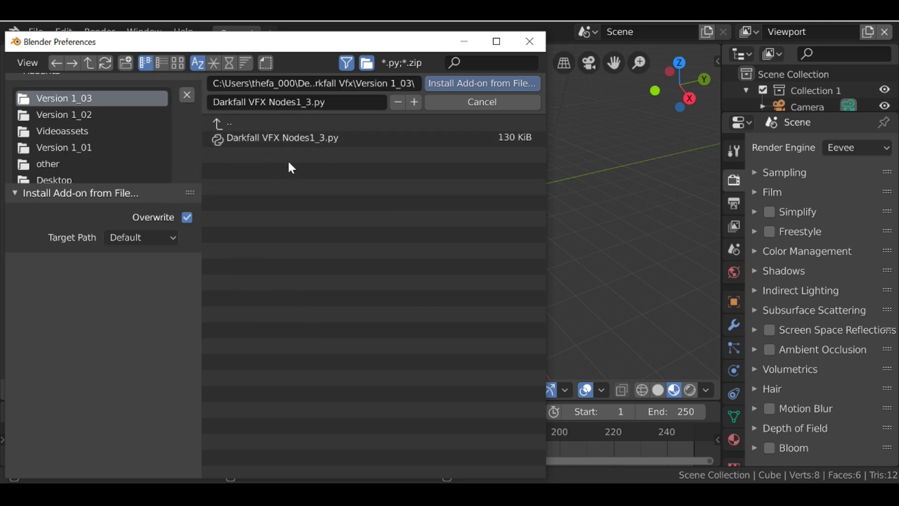
left_click(329, 137)
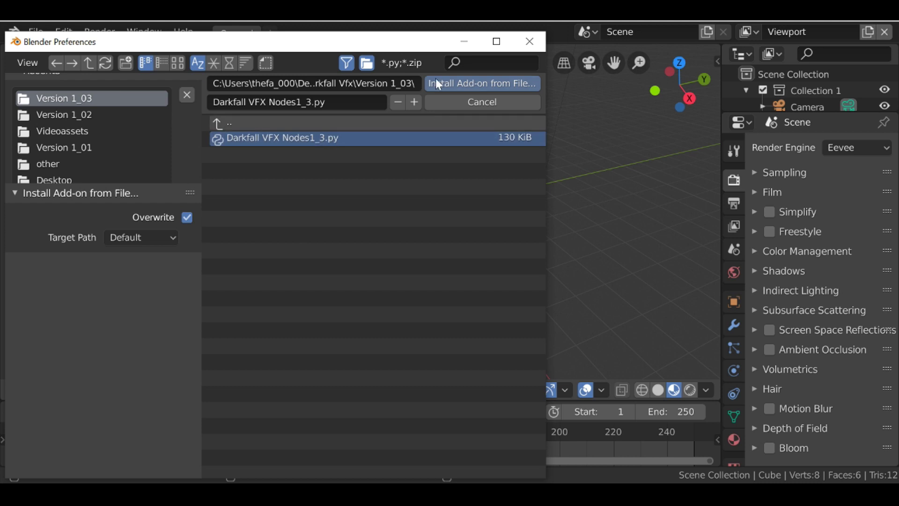
left_click(492, 86)
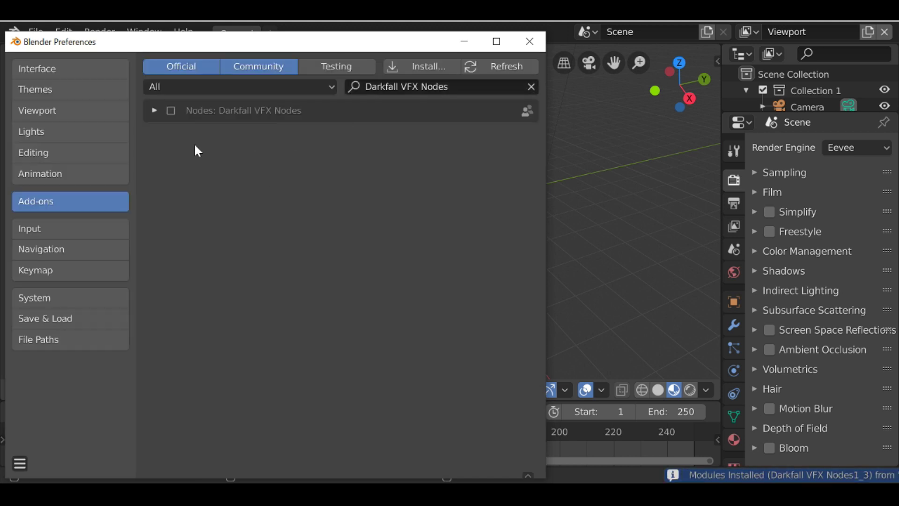
left_click(154, 111)
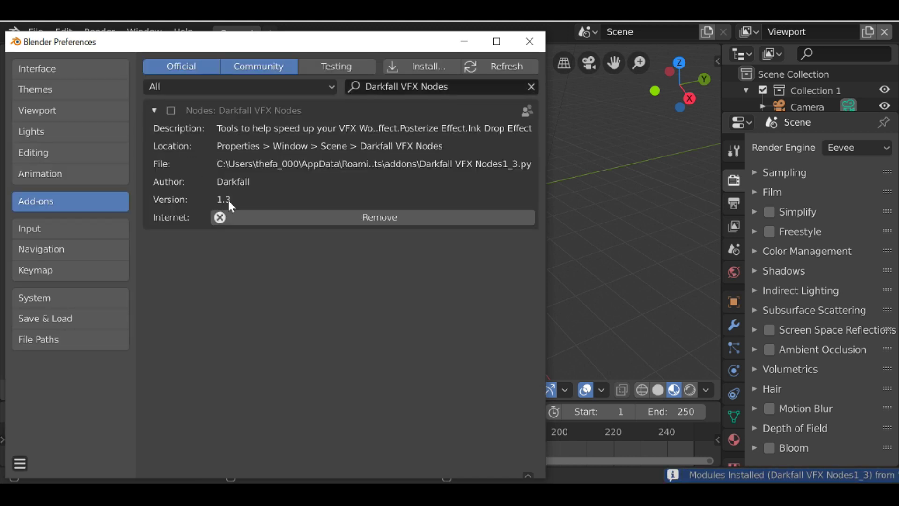
left_click(172, 112)
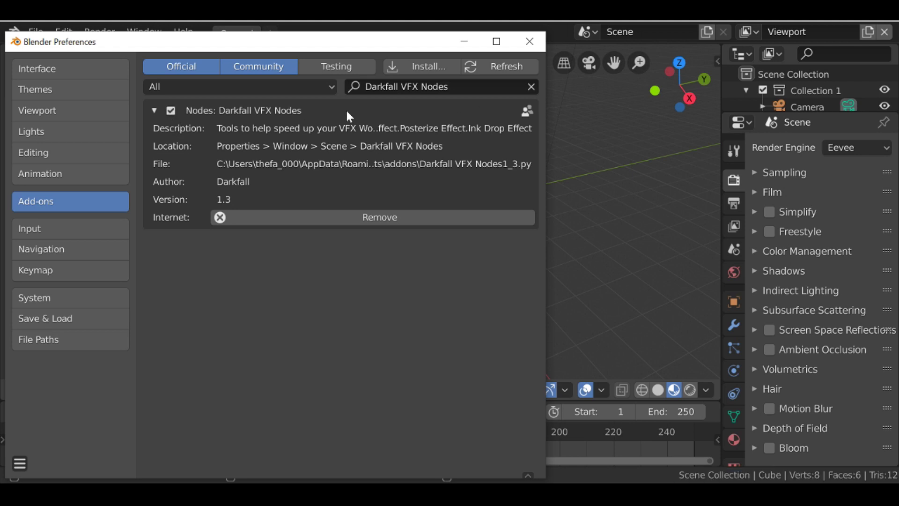
- Close Preferences, make the main area a Compositor with Use Nodes on, and show the Darkfall VFX Nodes panel
left_click(530, 42)
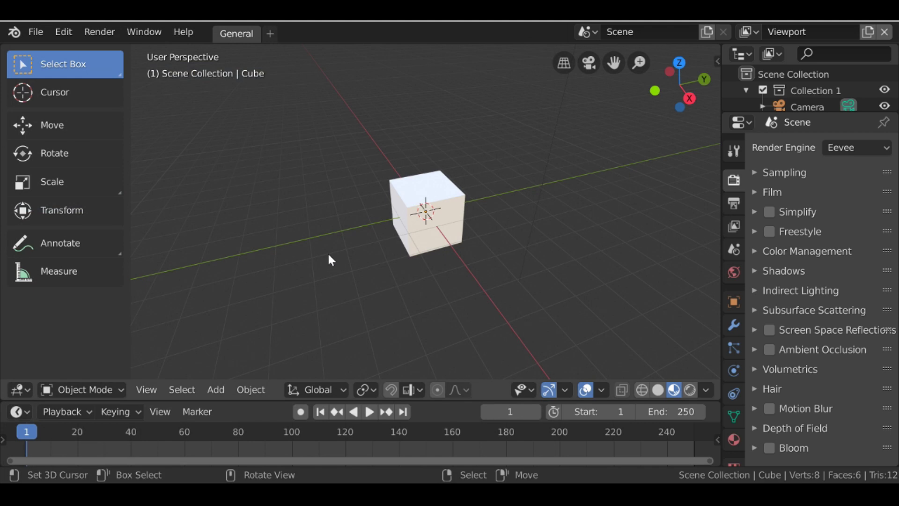
left_click(21, 390)
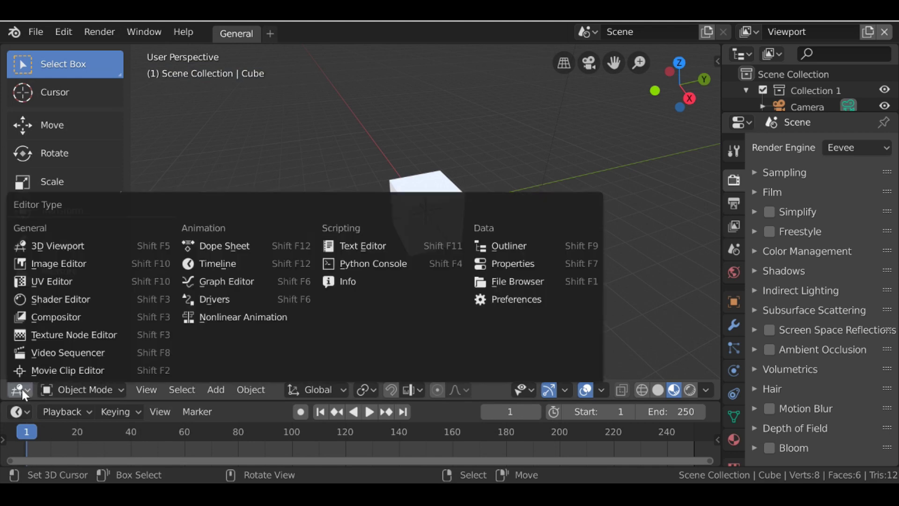
left_click(148, 320)
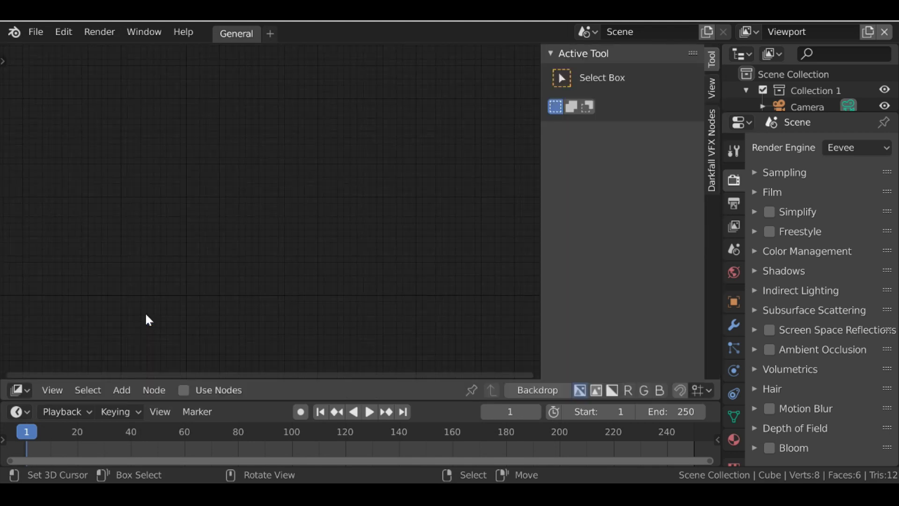
left_click(186, 390)
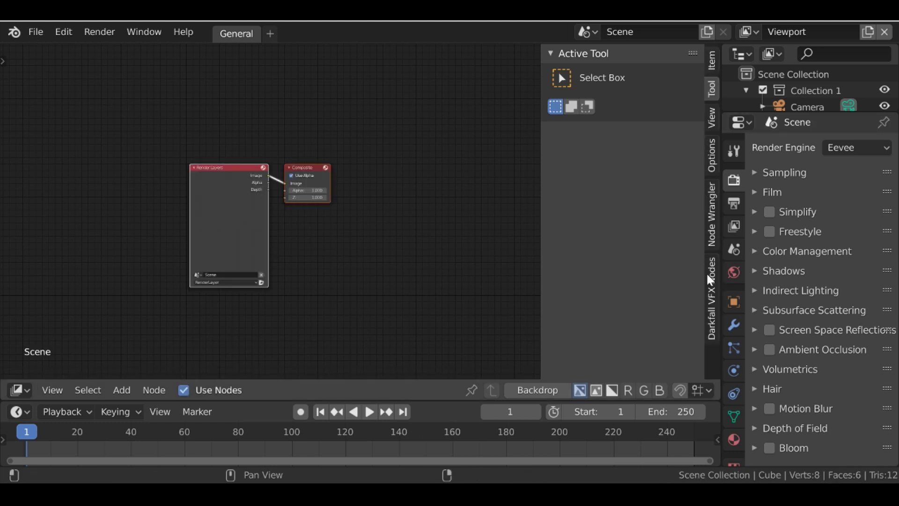
left_click(713, 289)
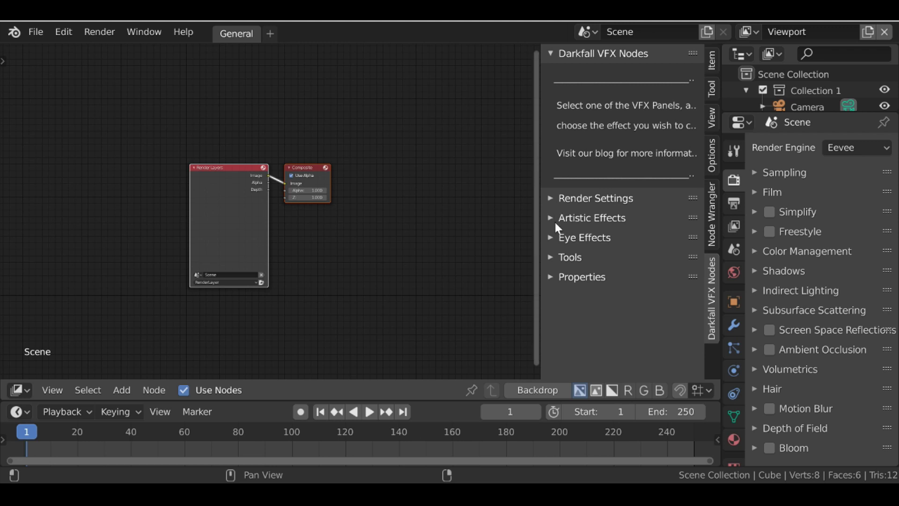
left_click(552, 259)
scroll(563, 257, "down", 1)
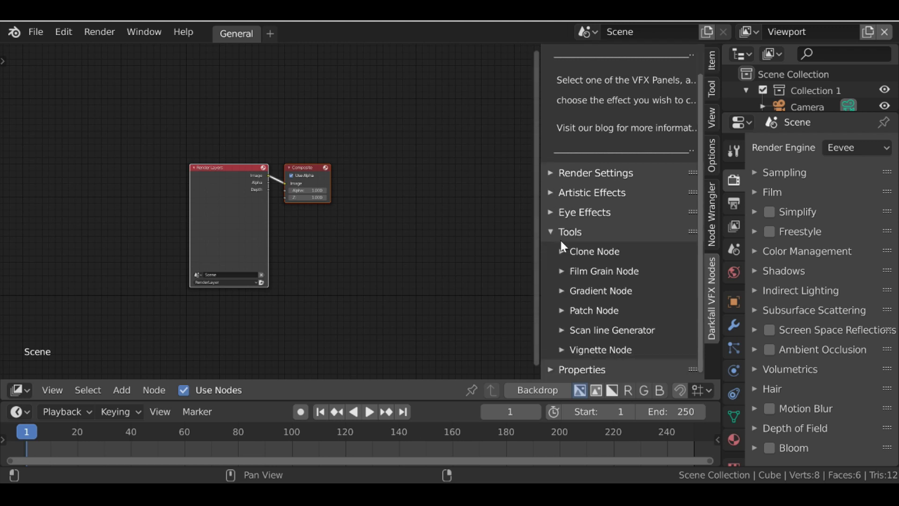
left_click(561, 271)
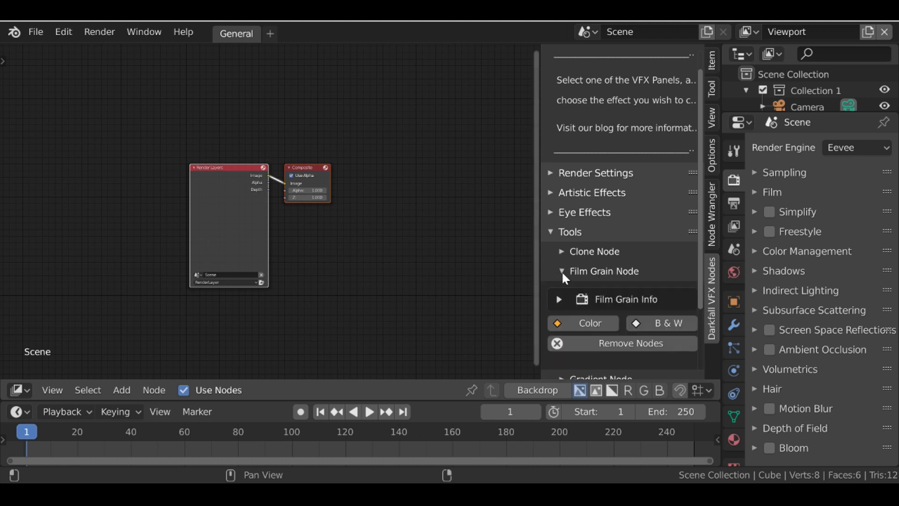
scroll(562, 272, "down", 2)
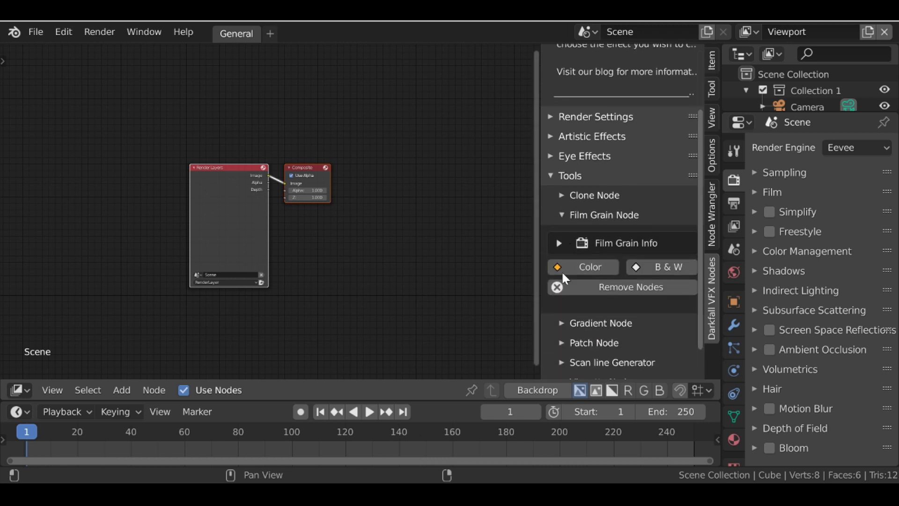
left_click(590, 270)
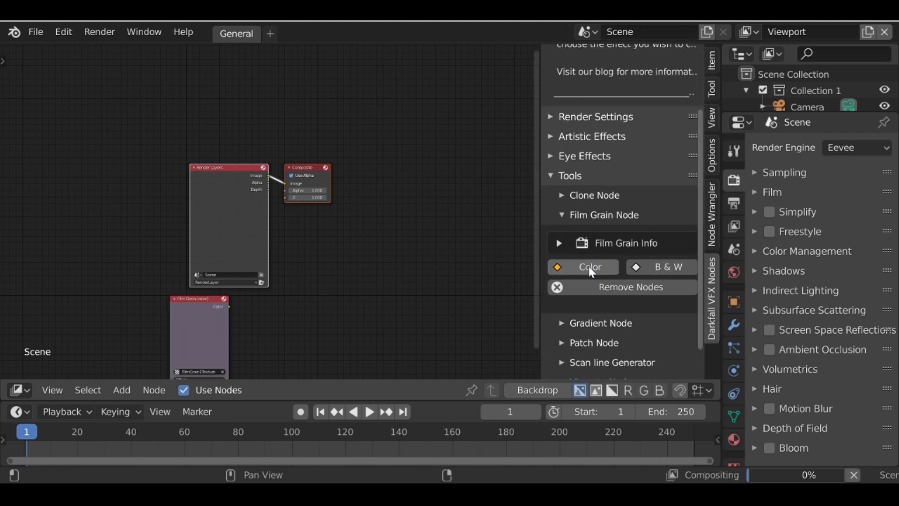
left_click(679, 269)
middle_click_drag(391, 323, 477, 184)
scroll(404, 167, "up", 4)
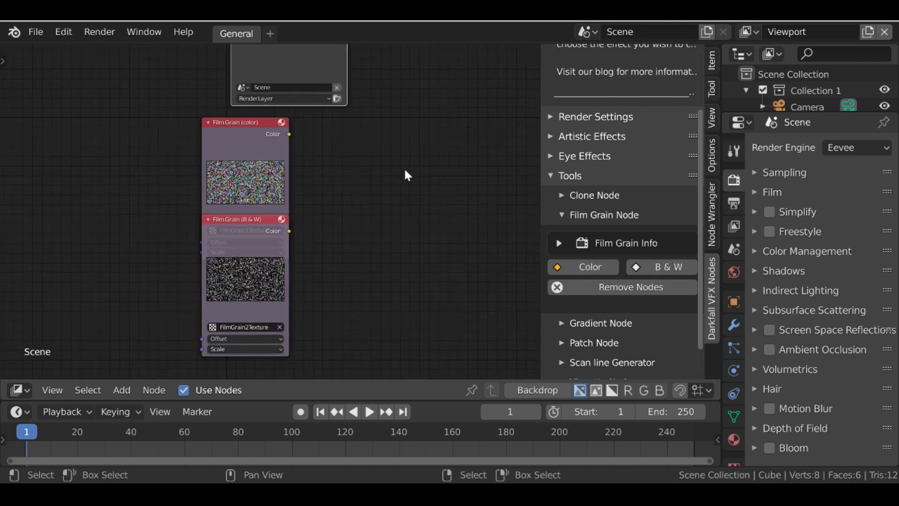
scroll(304, 229, "up", 1)
middle_click_drag(322, 239, 333, 188)
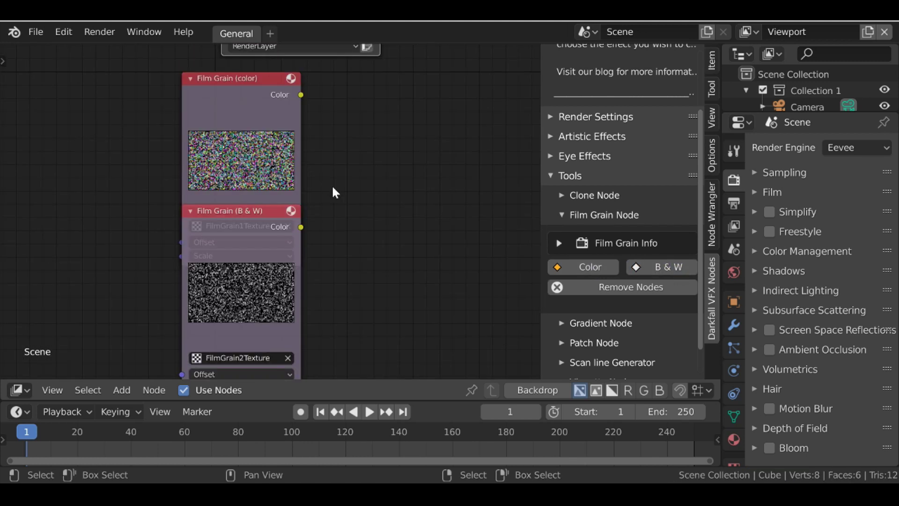
scroll(244, 162, "up", 2)
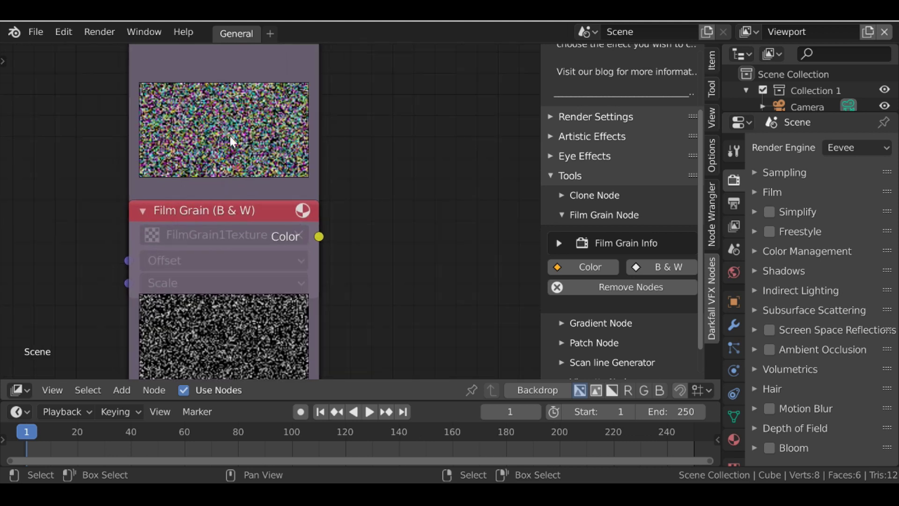
scroll(231, 141, "down", 2, "shift")
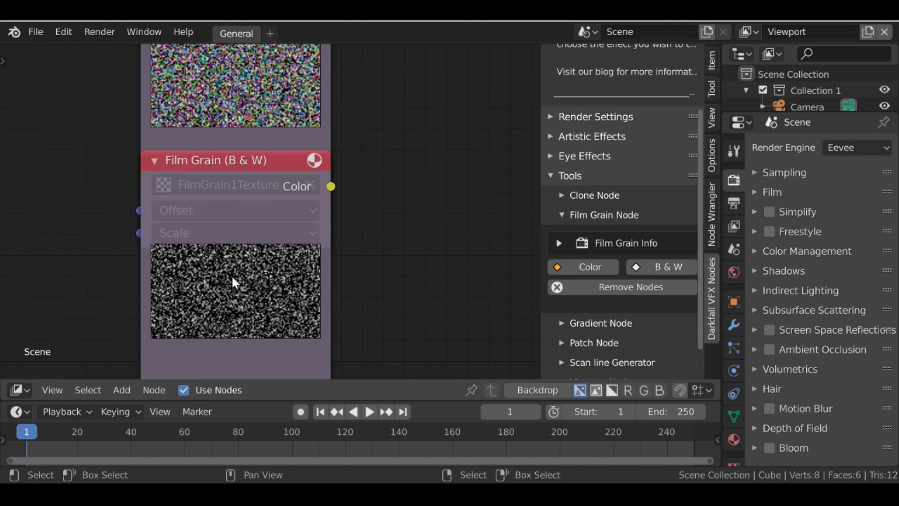
scroll(231, 274, "down", 7)
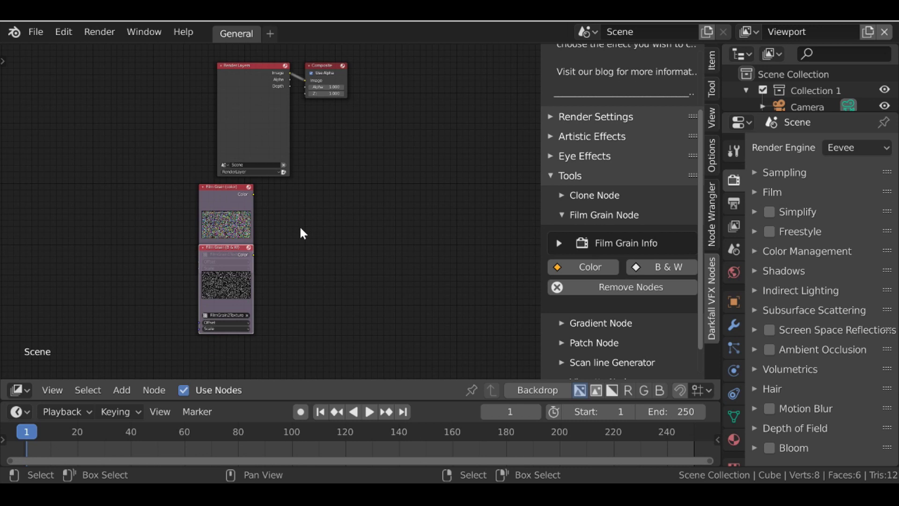
- Clear all compositor nodes, then add and place a Movie Clip node and a Composite node
left_click(611, 287)
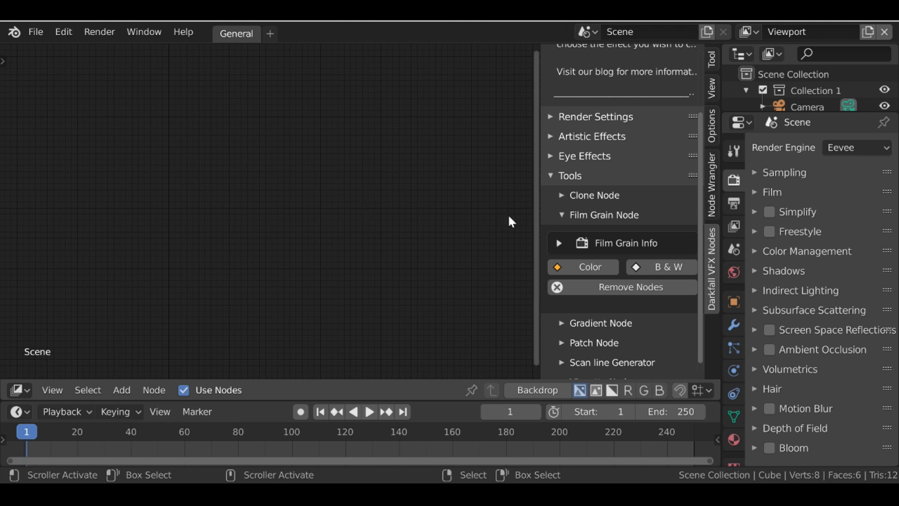
key("shift+a")
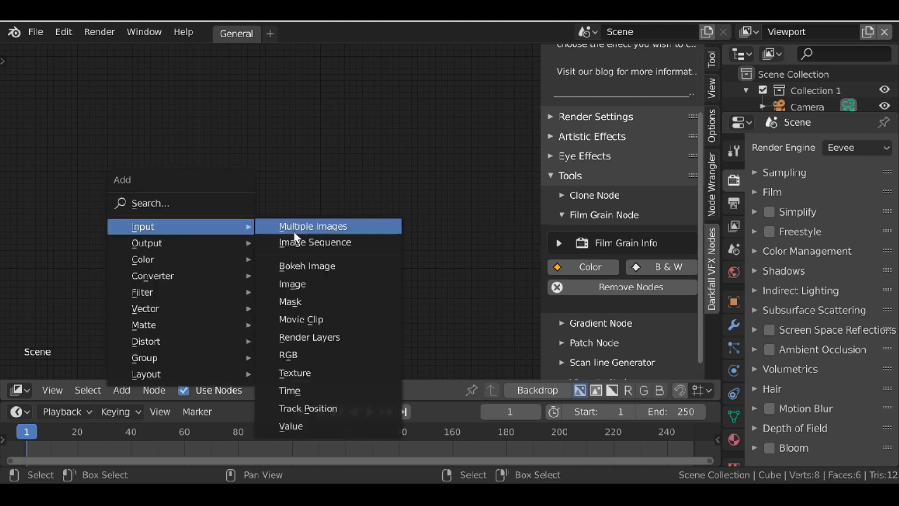
mouse_move(149, 234)
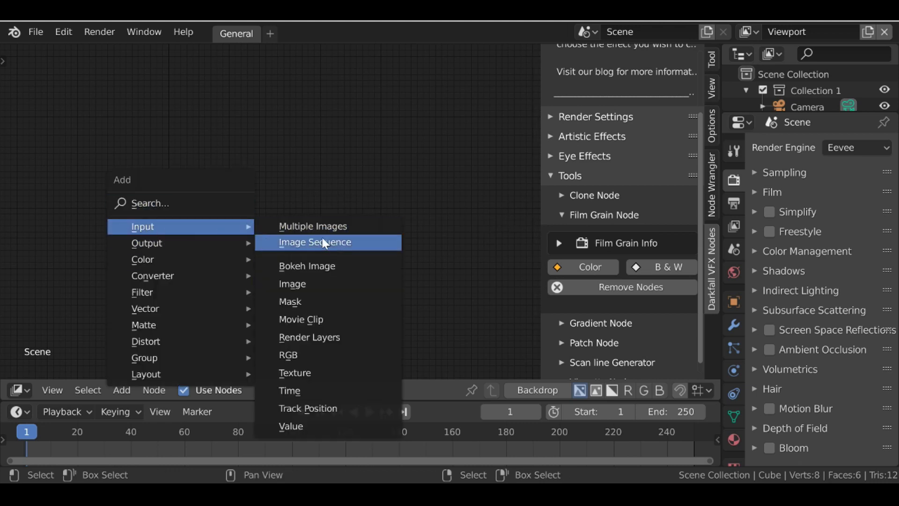
left_click(337, 322)
left_click(251, 215)
key("shift+a")
mouse_move(211, 227)
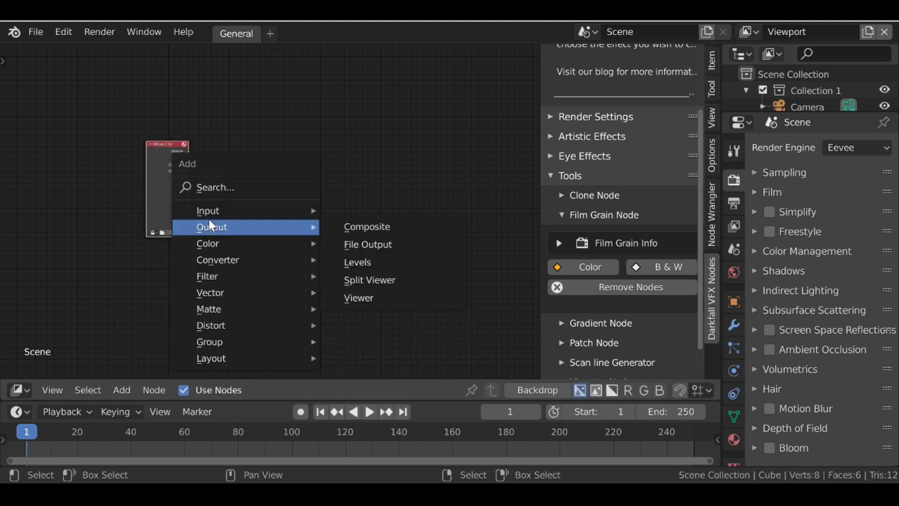
left_click(391, 226)
left_click(375, 170)
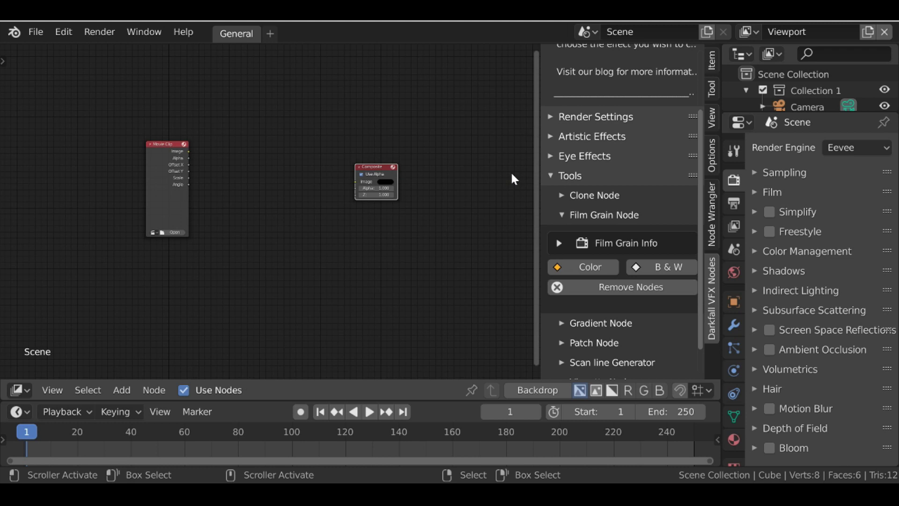
- Add the Glitch Image, Movie Clip and Viewer setup from Artistic Effects > Glitch Node > Additional
left_click(553, 137)
left_click(563, 156)
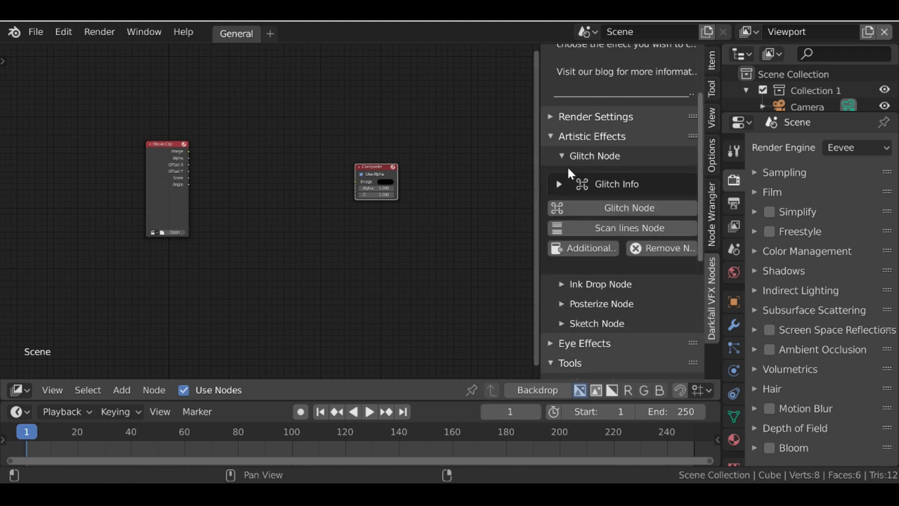
left_click(578, 249)
left_click(661, 248)
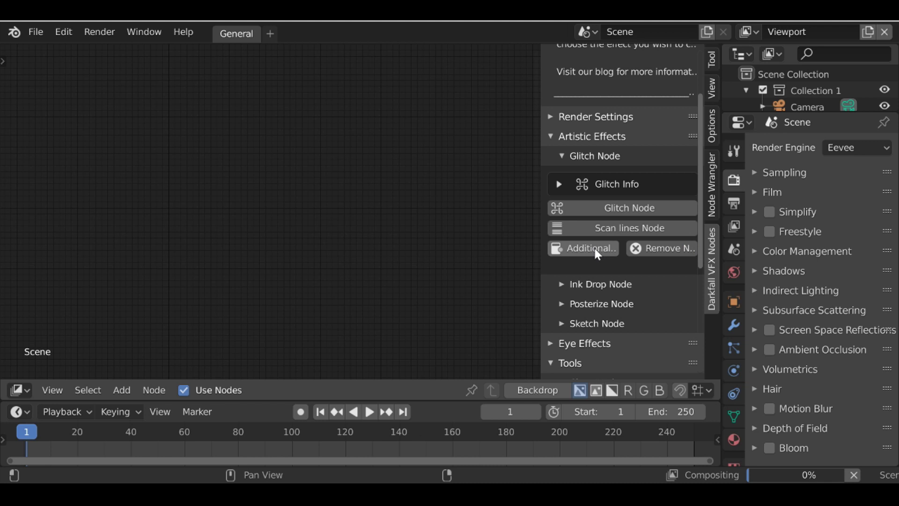
left_click(594, 246)
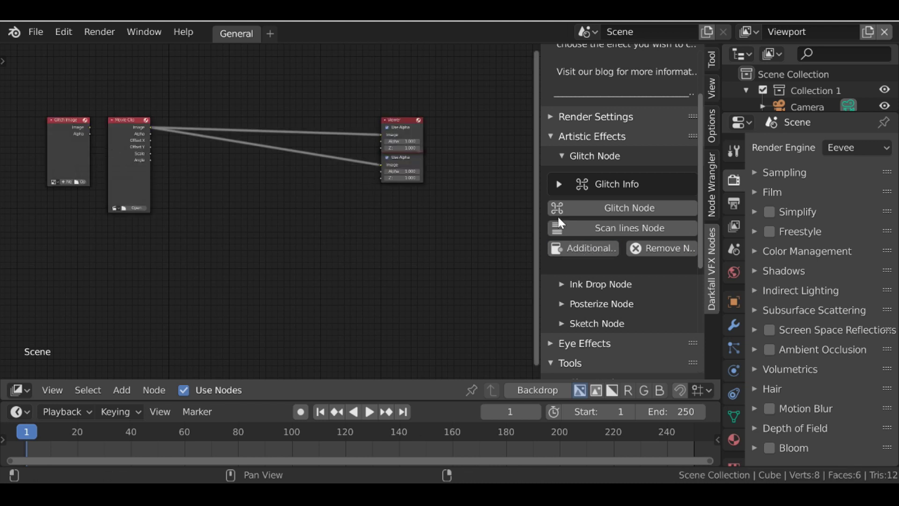
- Collapse the Darkfall effect sections, delete the Glitch Image node and frame the remaining nodes
left_click(560, 156)
left_click(551, 136)
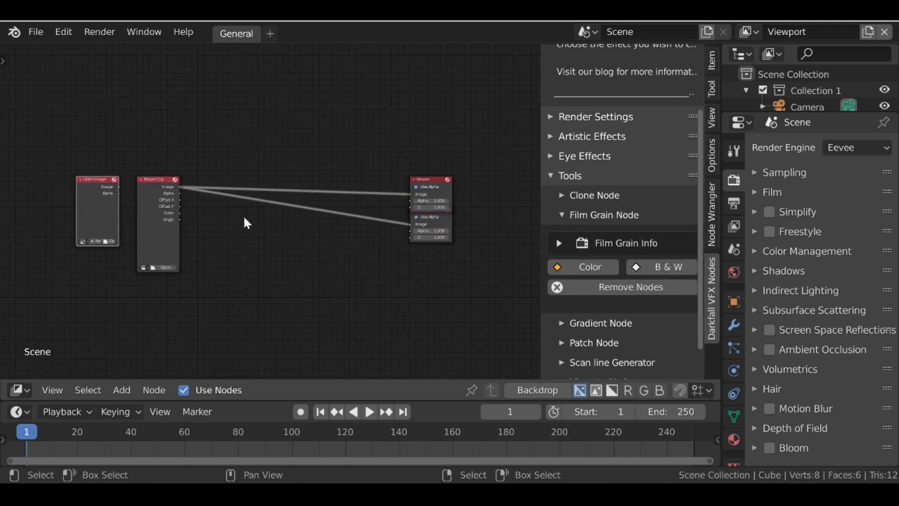
scroll(231, 218, "up", 3)
middle_click_drag(231, 217, 248, 204)
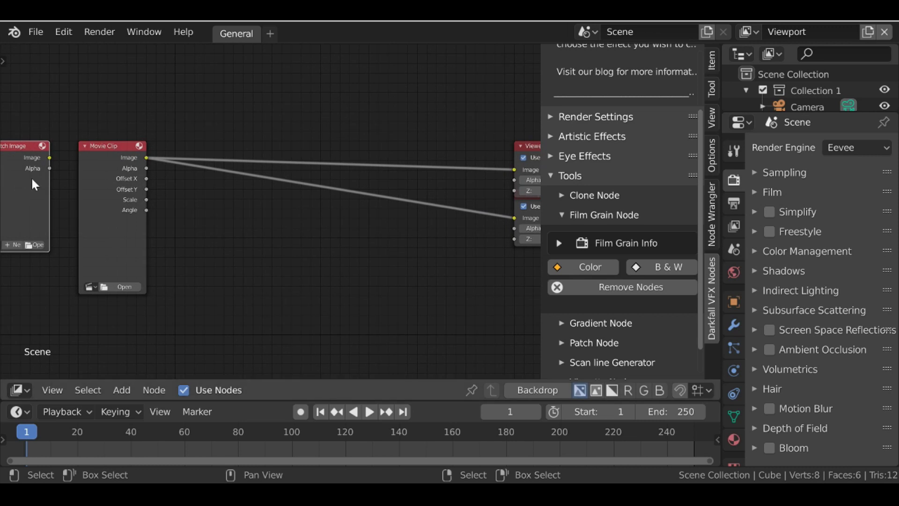
key("x")
key("Home")
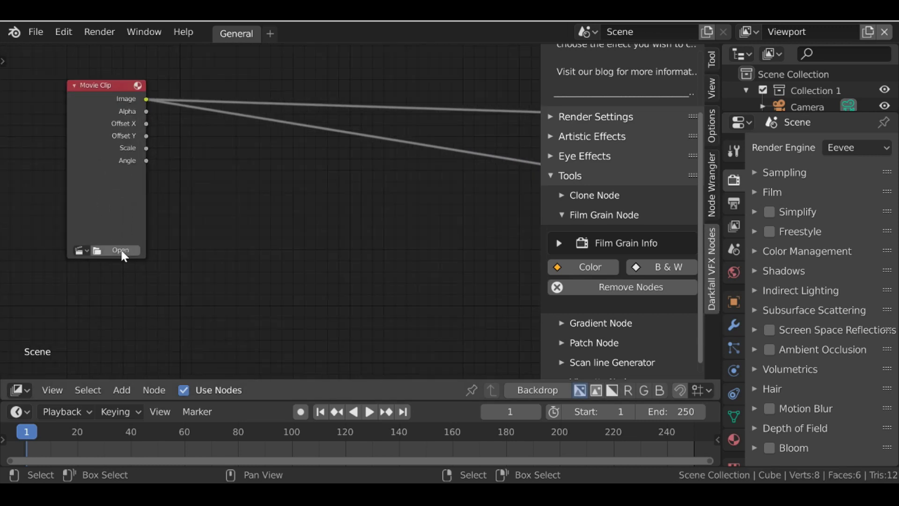
- Load the beanie-by-the-sea footage into the Movie Clip node and show it as the backdrop
left_click(122, 251)
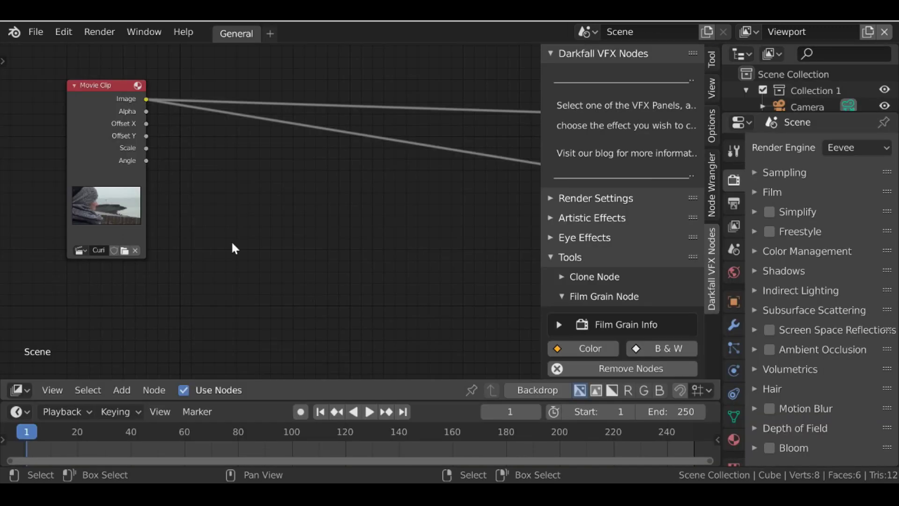
left_click(536, 391)
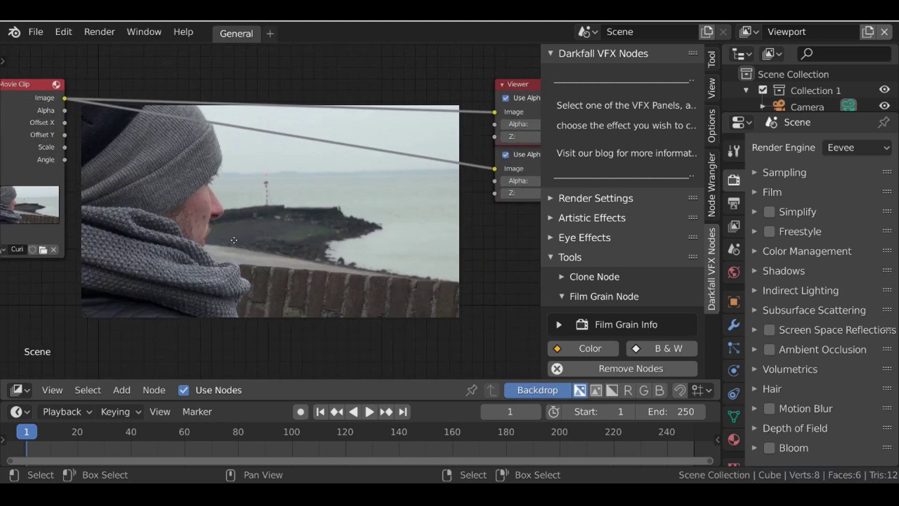
scroll(648, 314, "down", 3)
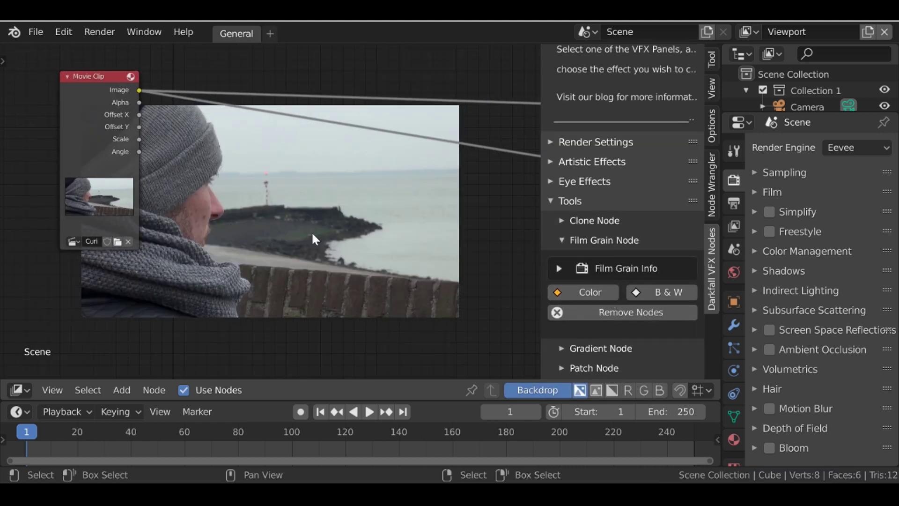
key("shift+a")
- Insert a Mix node into the clip-to-Viewer link and wire a colour Film Grain node into it
mouse_move(211, 218)
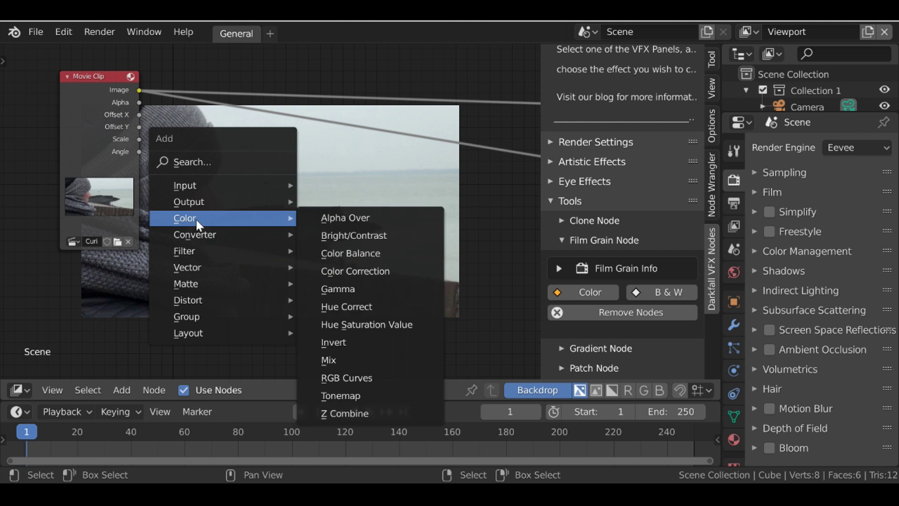
left_click(375, 360)
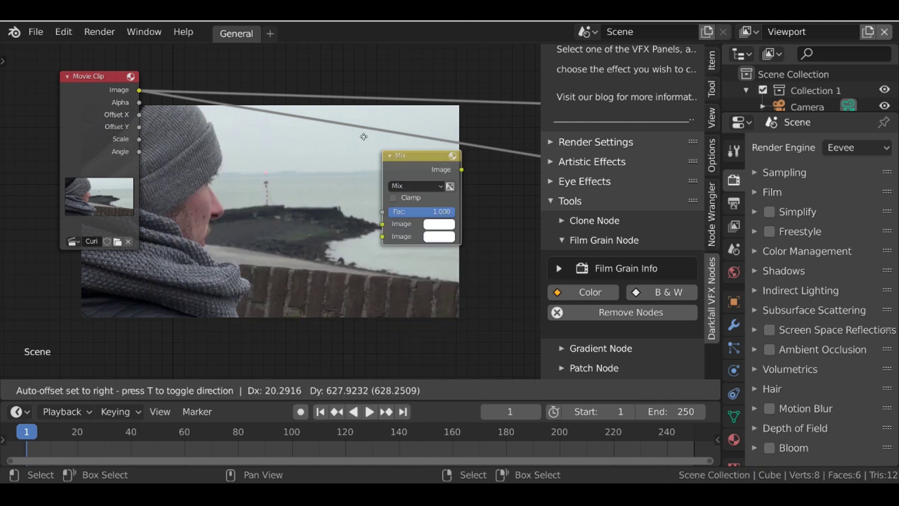
left_click(431, 113)
middle_click_drag(388, 172, 307, 193)
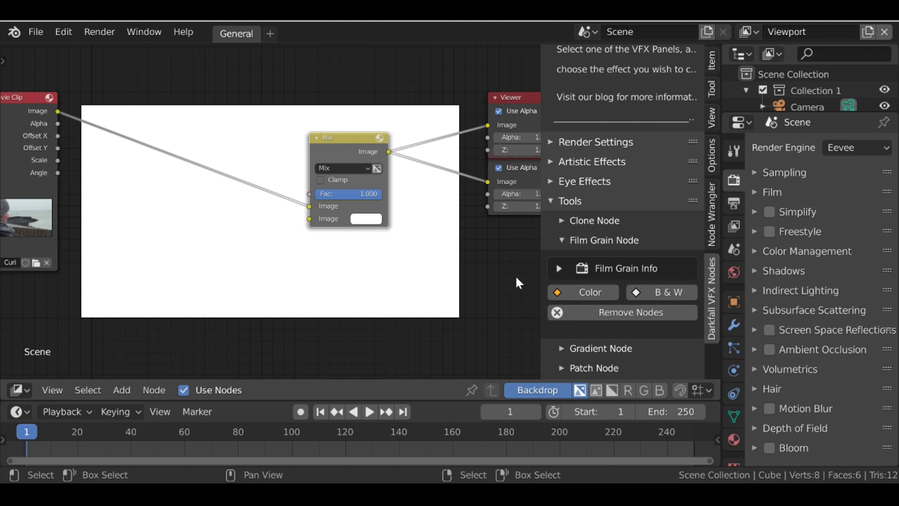
left_click(587, 289)
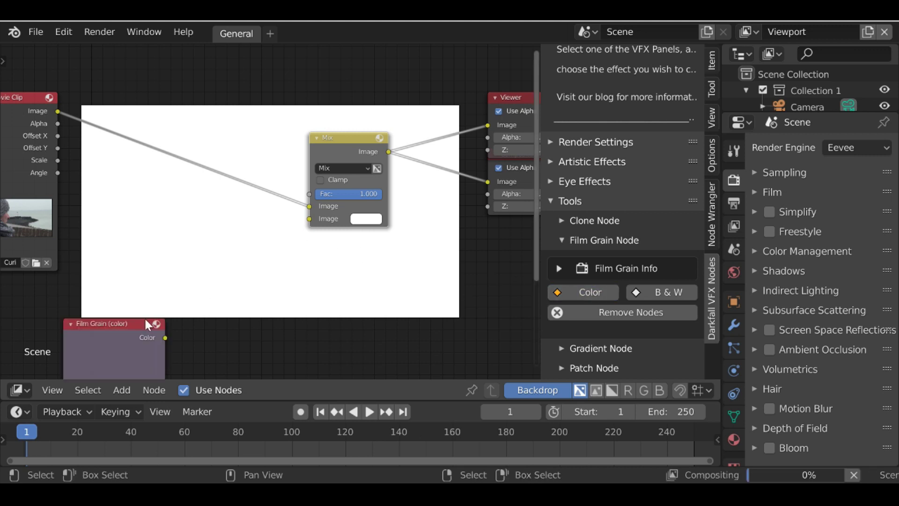
left_click_drag(144, 323, 310, 218)
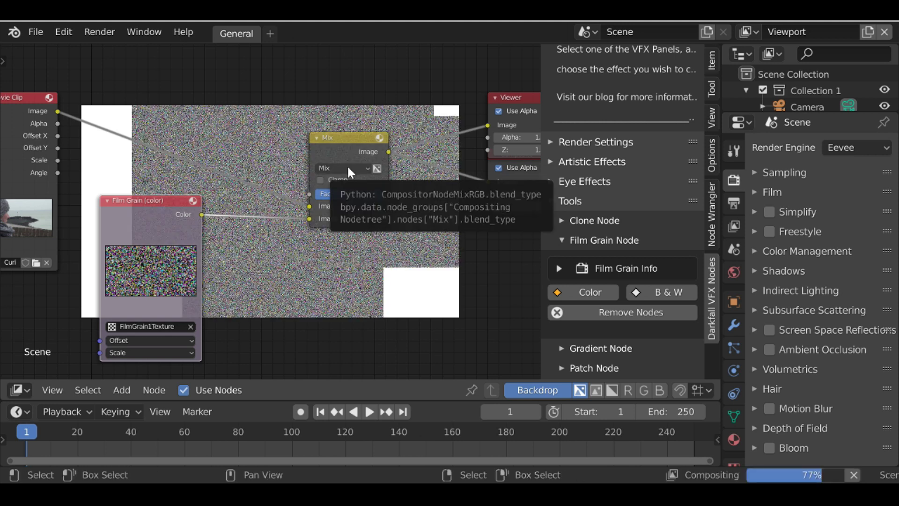
- Set the Mix node's blend mode to Overlay and drop its factor to 0.338
left_click(346, 167)
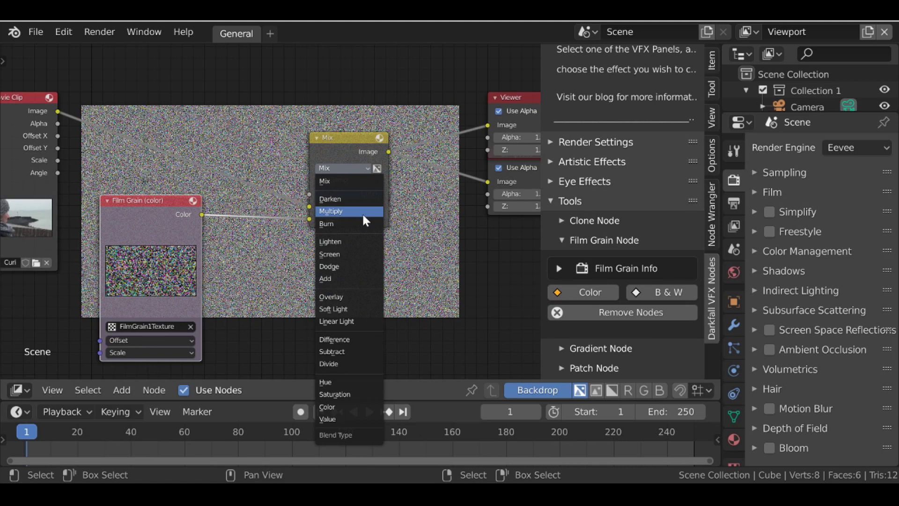
left_click(331, 296)
middle_click_drag(330, 276, 287, 161)
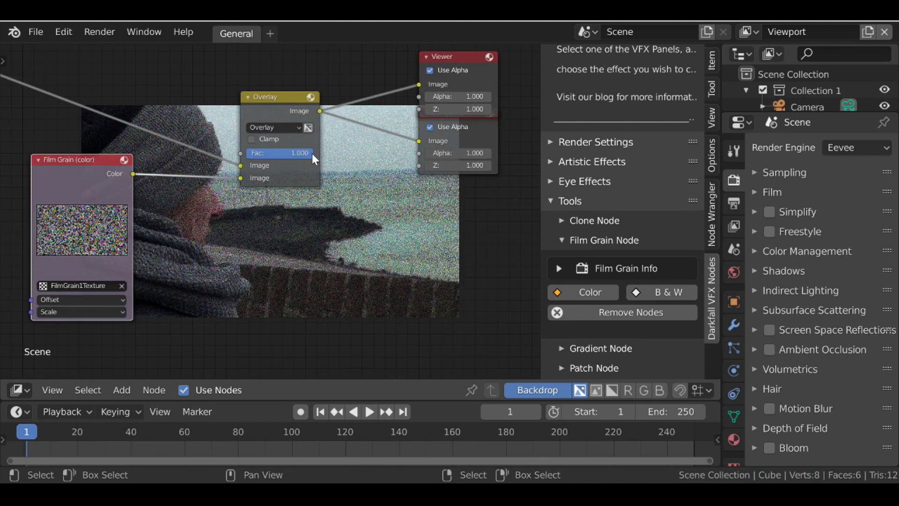
left_click_drag(311, 153, 245, 153)
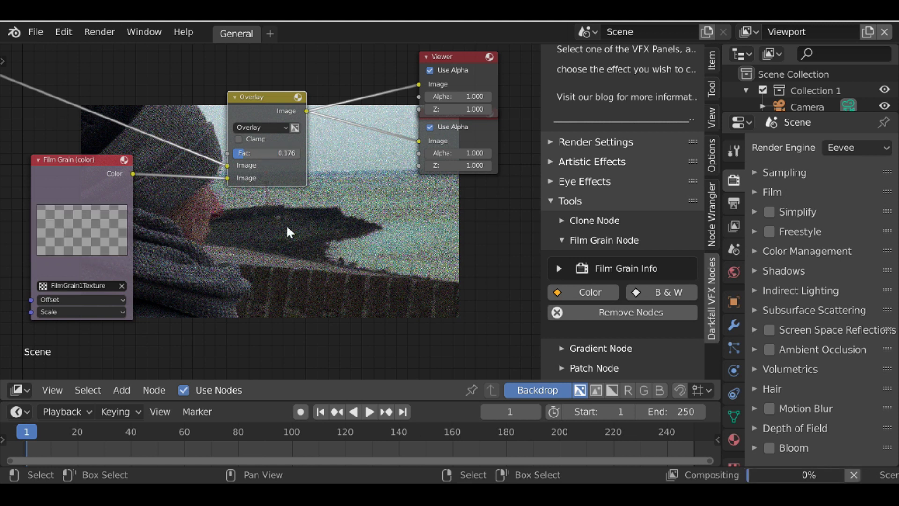
scroll(293, 252, "down", 3, "shift")
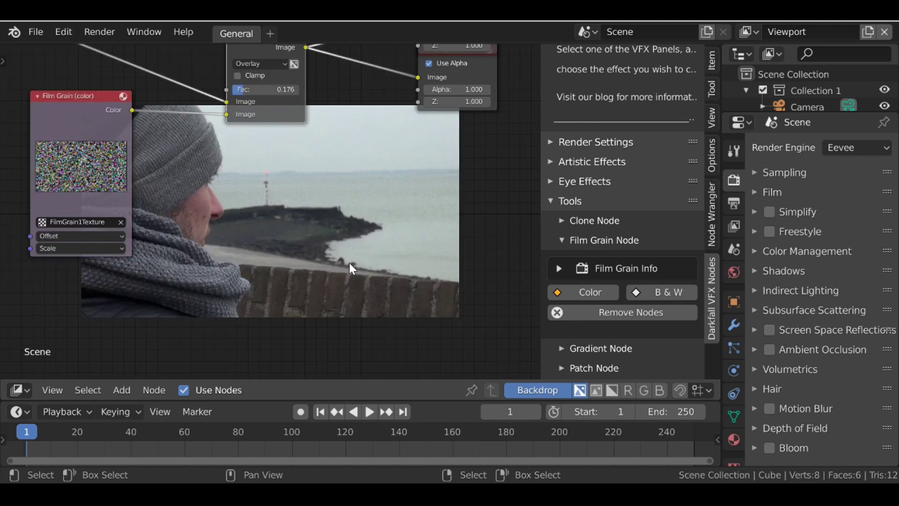
scroll(281, 230, "up", 3, "shift")
middle_click_drag(381, 203, 371, 161)
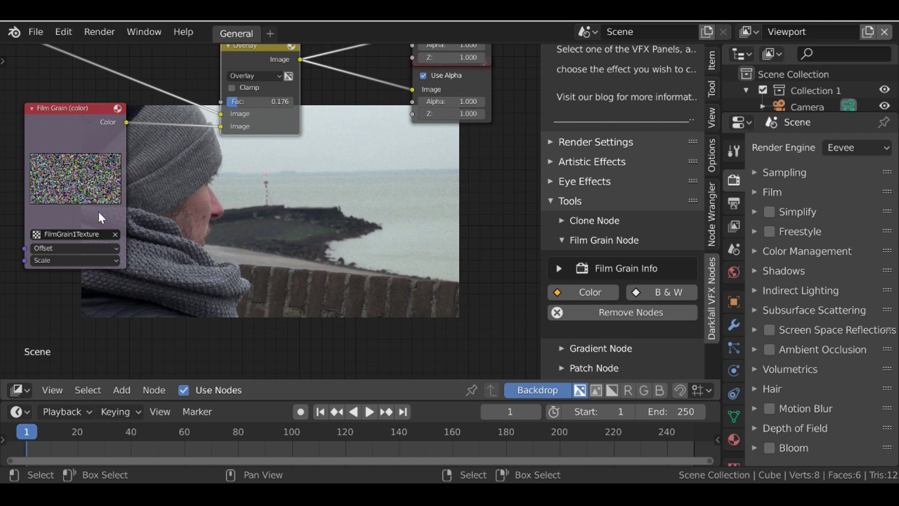
- Step frames to refresh the backdrop while adjusting Fac from 1.0 down to 0.143
key("Right")
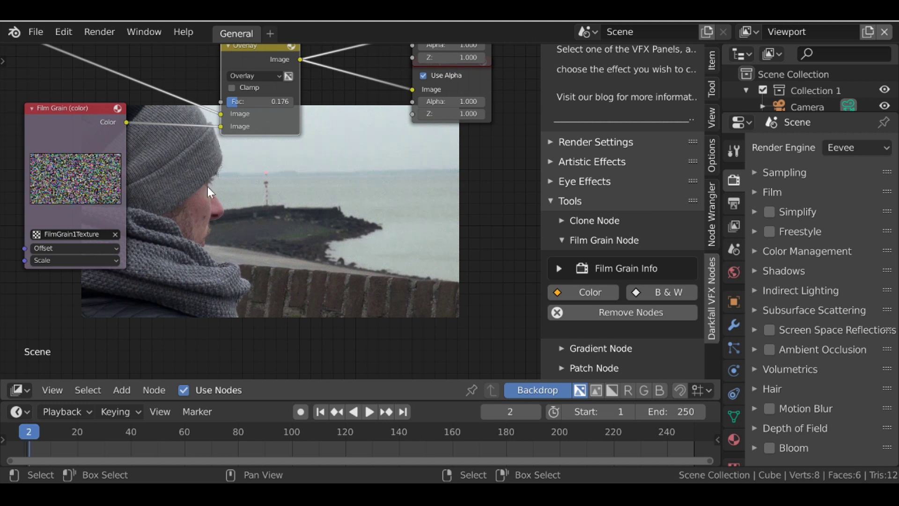
left_click_drag(260, 101, 293, 102)
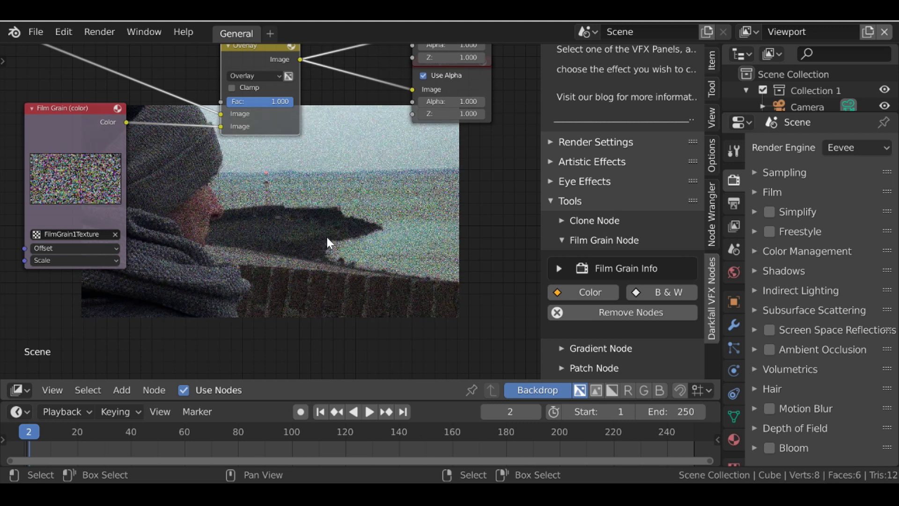
key("Right")
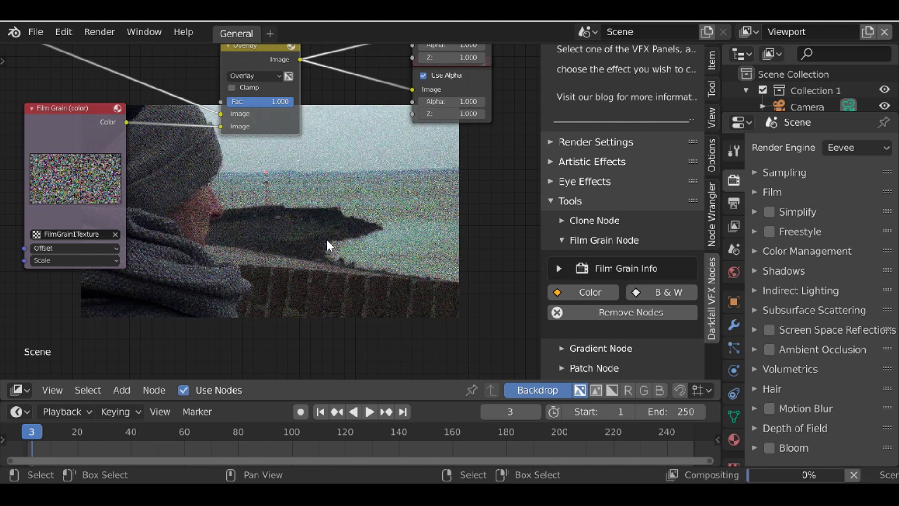
left_click_drag(291, 101, 232, 101)
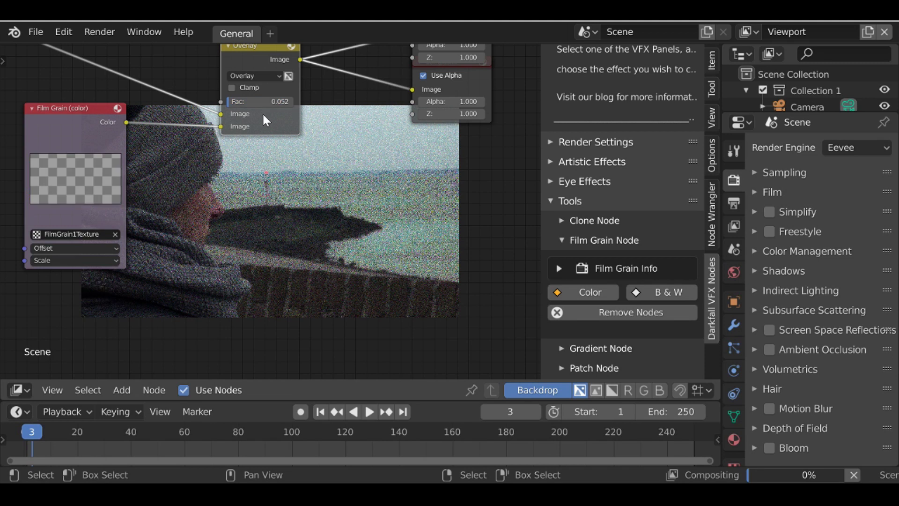
left_click_drag(234, 101, 241, 114)
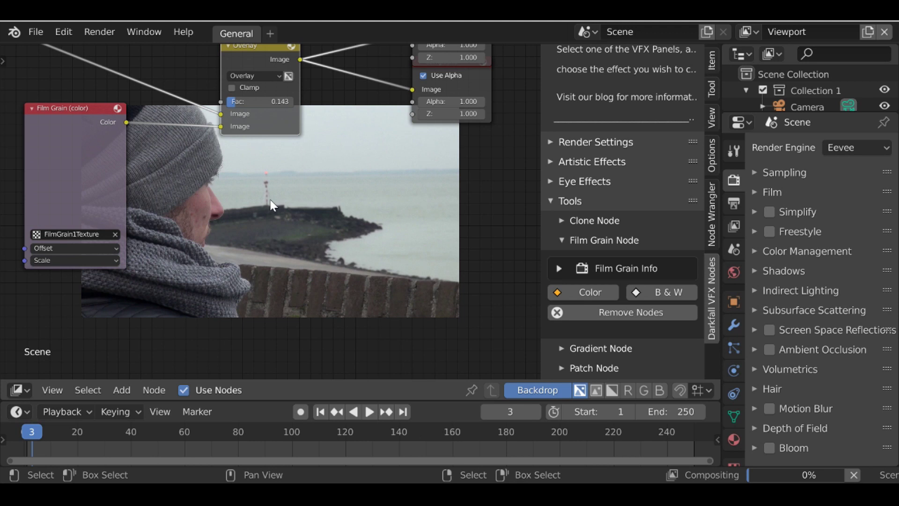
left_click(220, 104)
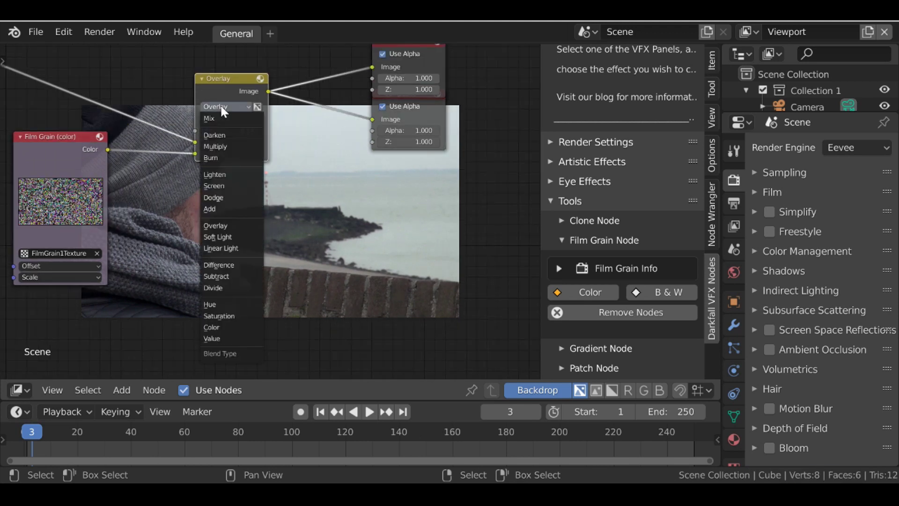
scroll(351, 217, "down", 4)
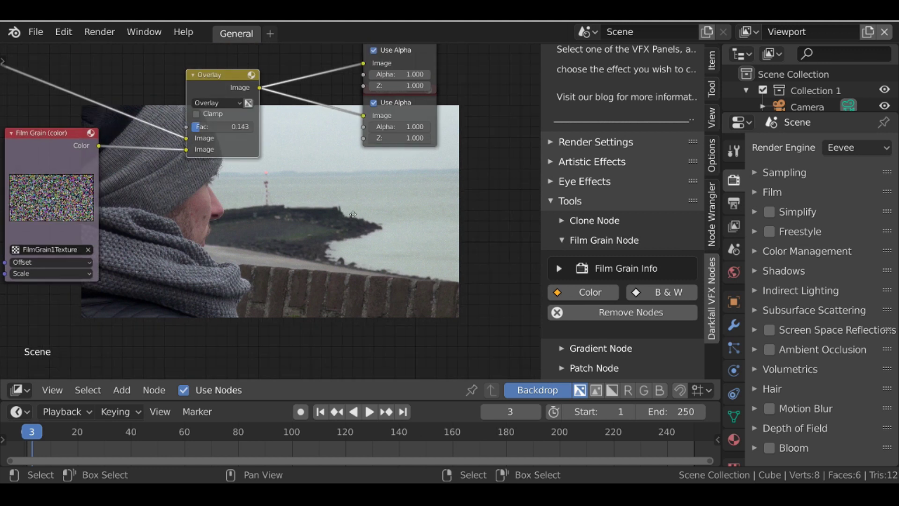
scroll(670, 244, "up", 3)
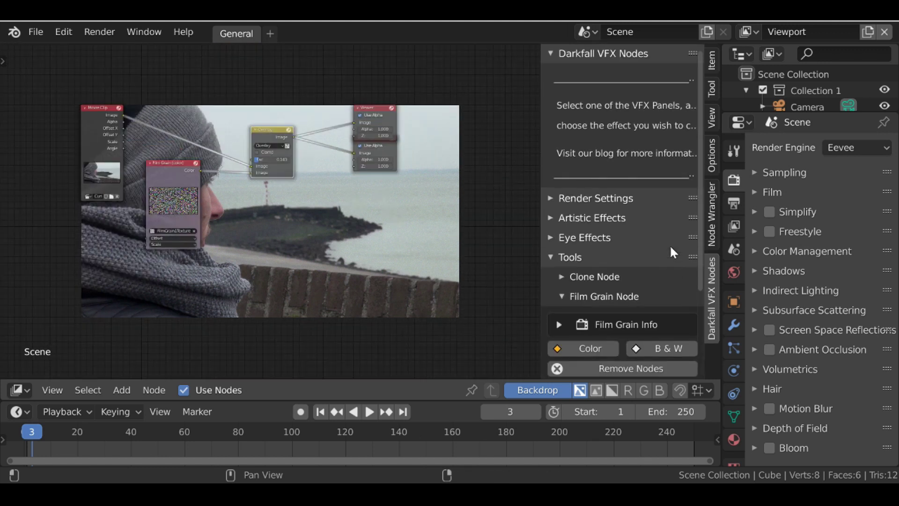
left_click(562, 197)
scroll(576, 215, "down", 5)
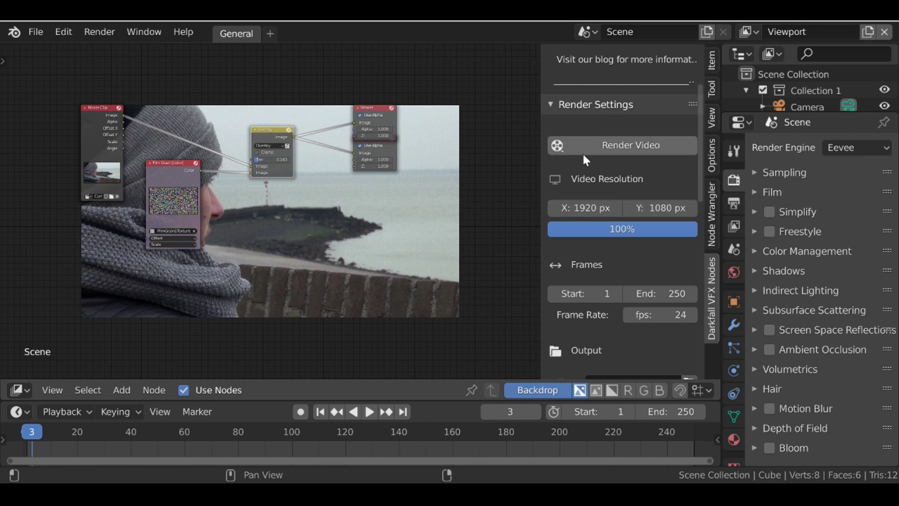
left_click(562, 104)
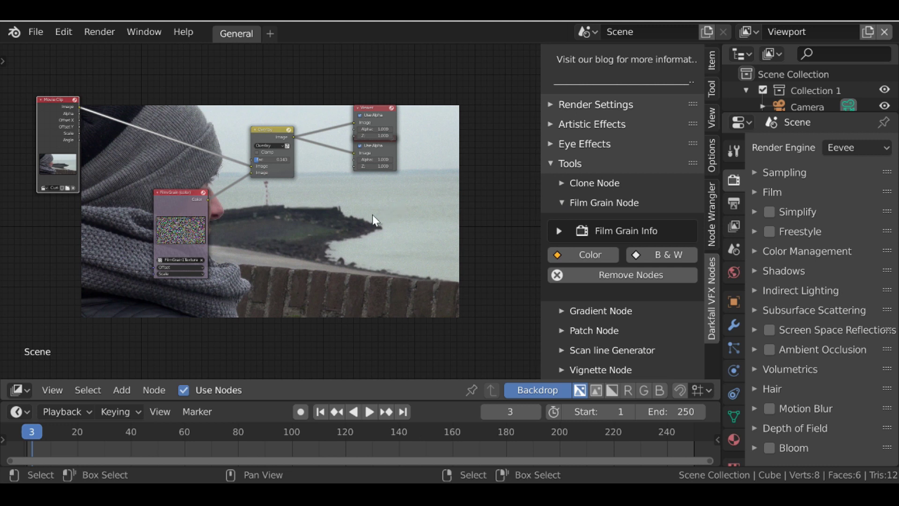
- In the Texture Node Editor, create a new Brush texture that uses nodes (Checker into Output)
mouse_move(182, 212)
left_mouse_down()
mouse_move(206, 201)
mouse_move(170, 205)
left_mouse_up()
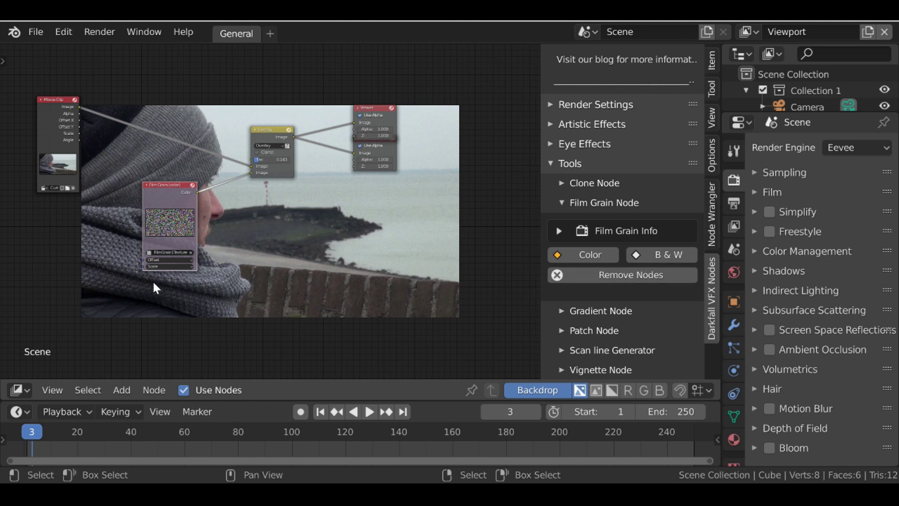
left_click(18, 390)
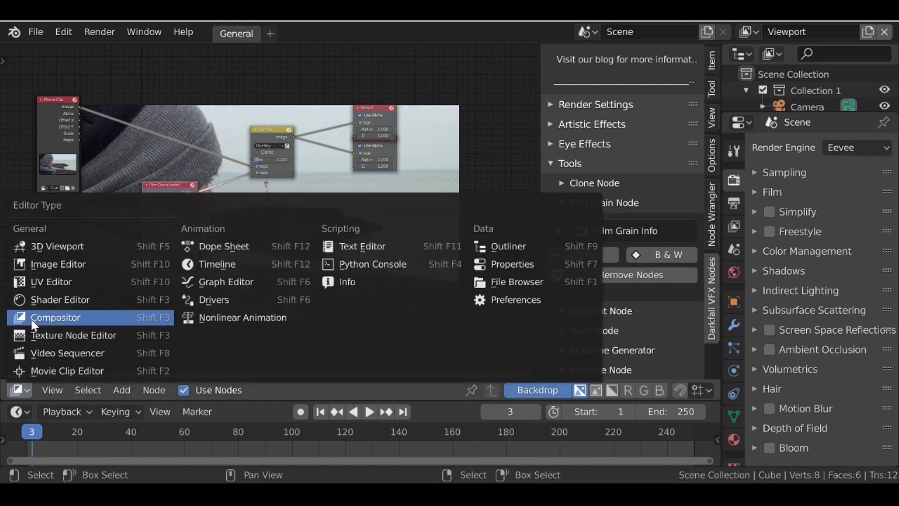
left_click(134, 334)
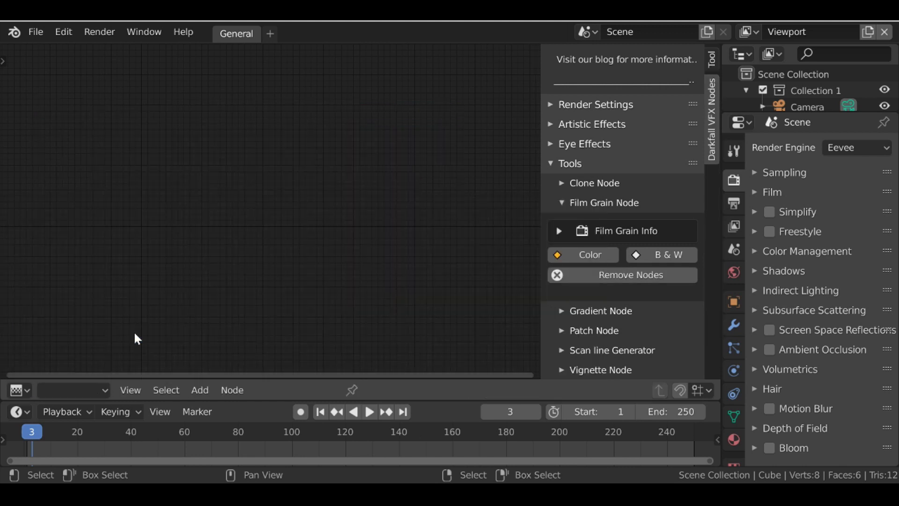
left_click(62, 387)
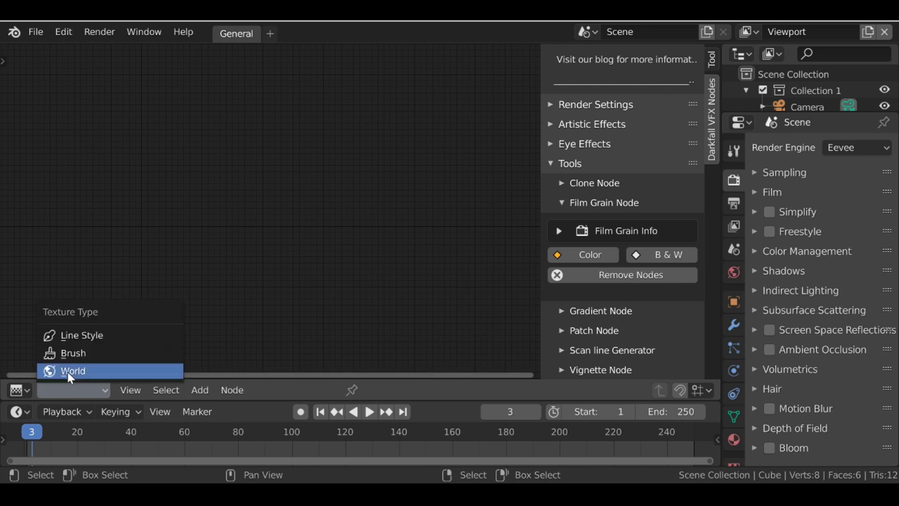
left_click(74, 352)
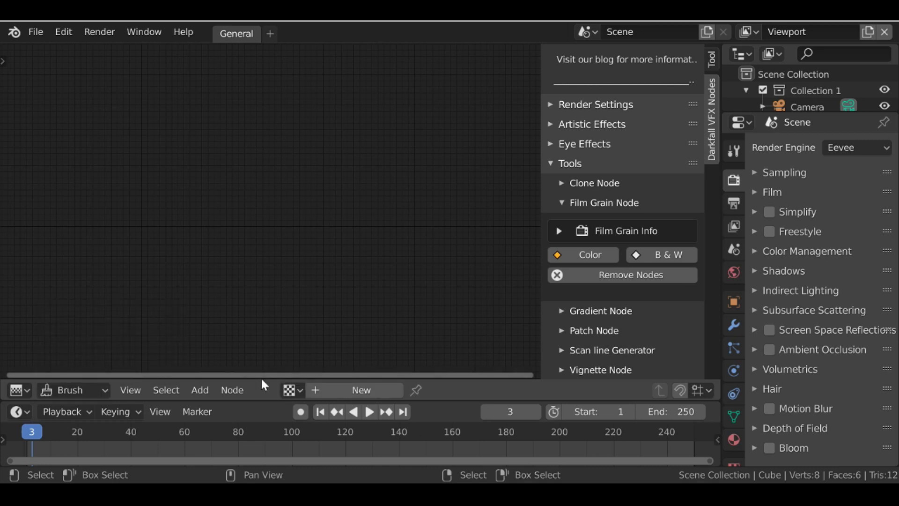
left_click(361, 392)
left_click(268, 391)
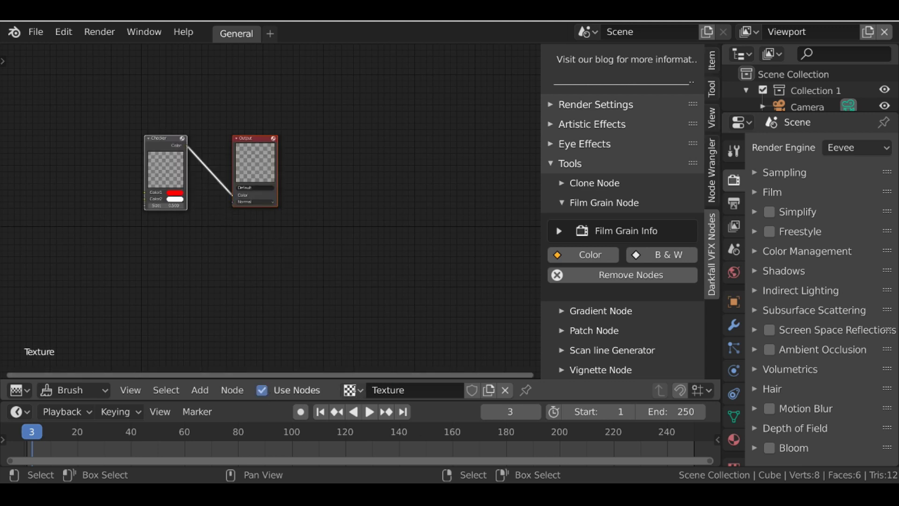
- Load the FilmGrain1Texture node tree from the texture list and pan it into view
left_click(352, 390)
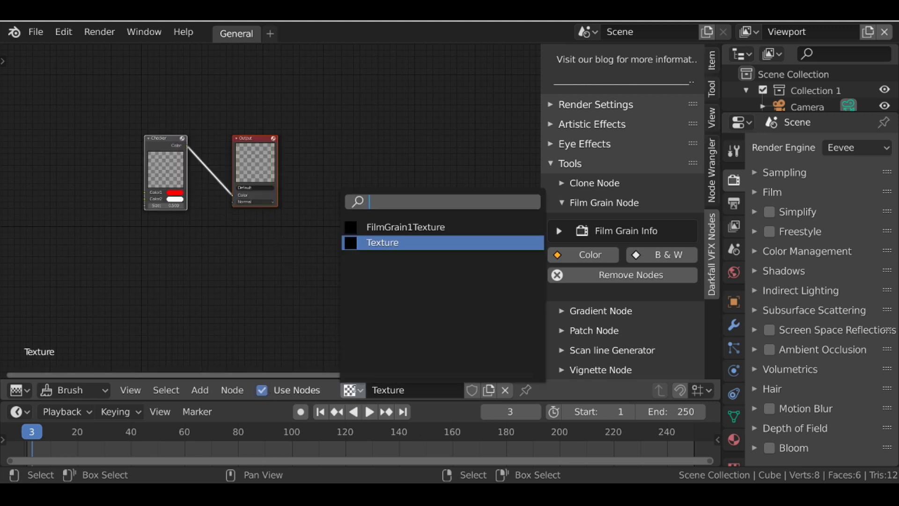
left_click(424, 227)
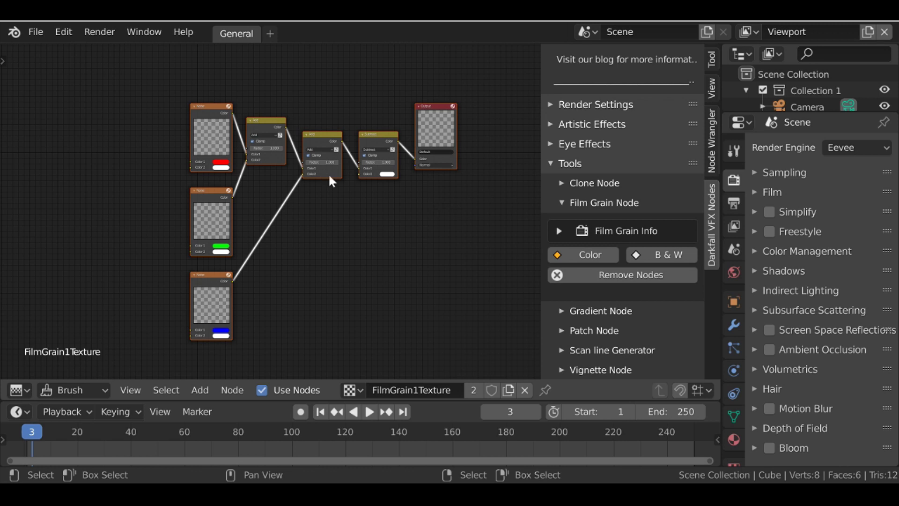
middle_click_drag(338, 249, 330, 257)
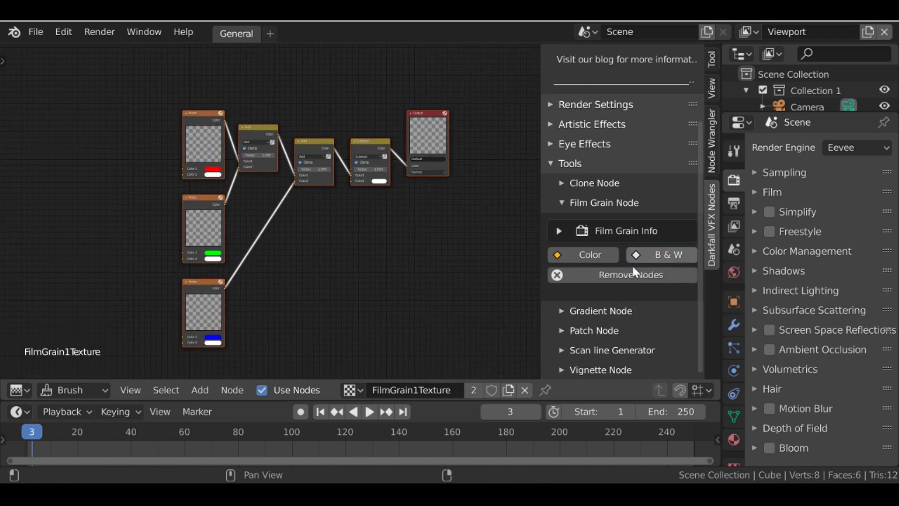
- Inspect the FilmGrain2Texture tree, reselect FilmGrain1Texture, then return to the Compositor with Shift+F3
left_click(356, 389)
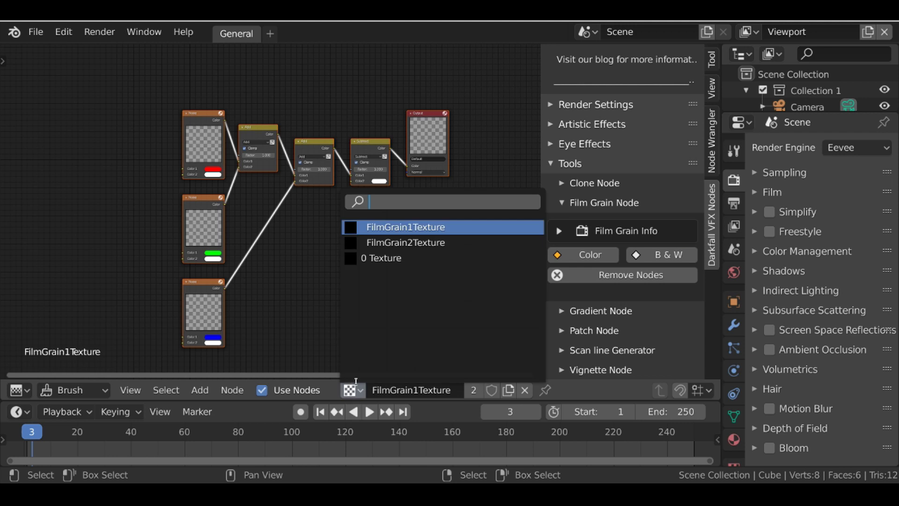
left_click(411, 241)
left_click_drag(198, 142, 256, 146)
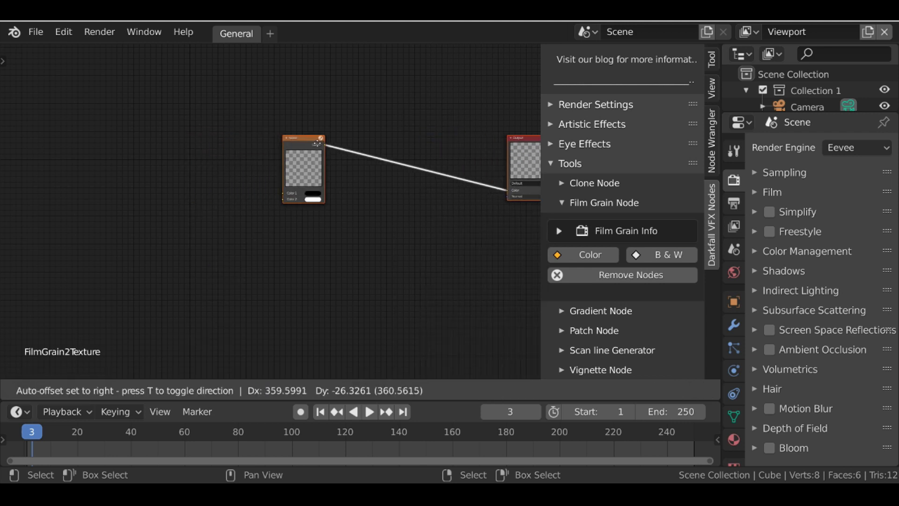
key("Escape")
left_click(356, 389)
left_click(406, 228)
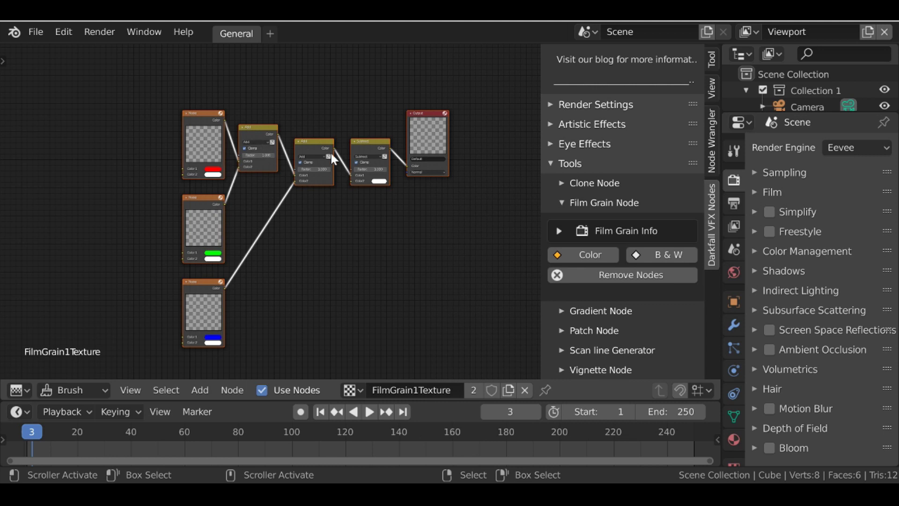
key("shift+F3")
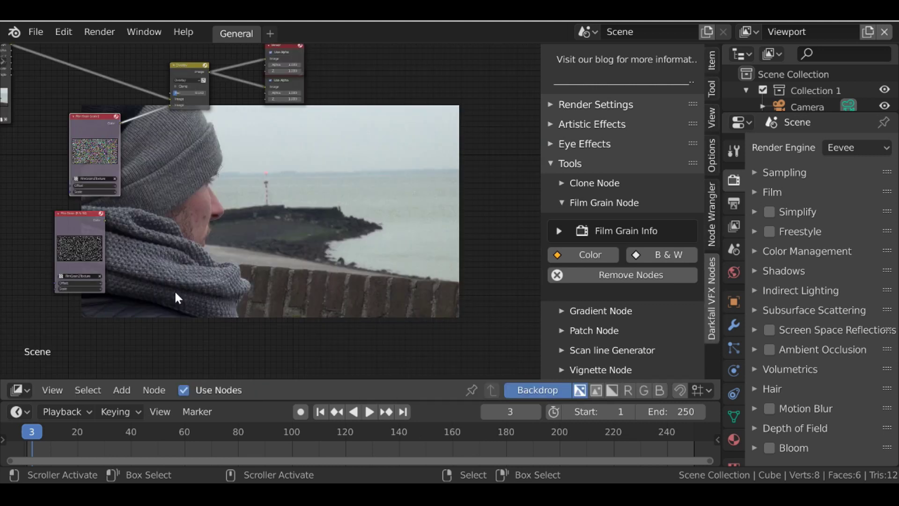